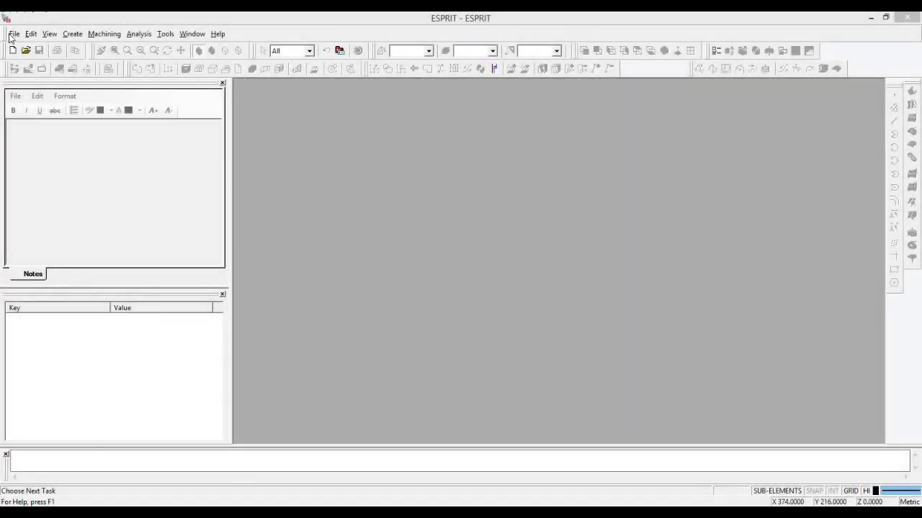
Open 'Drawing suport part 2.dwg' with the import file unit set to Metric
{"action": "left_click", "coordinate": [14, 33]}
{"action": "left_click", "coordinate": [31, 59]}
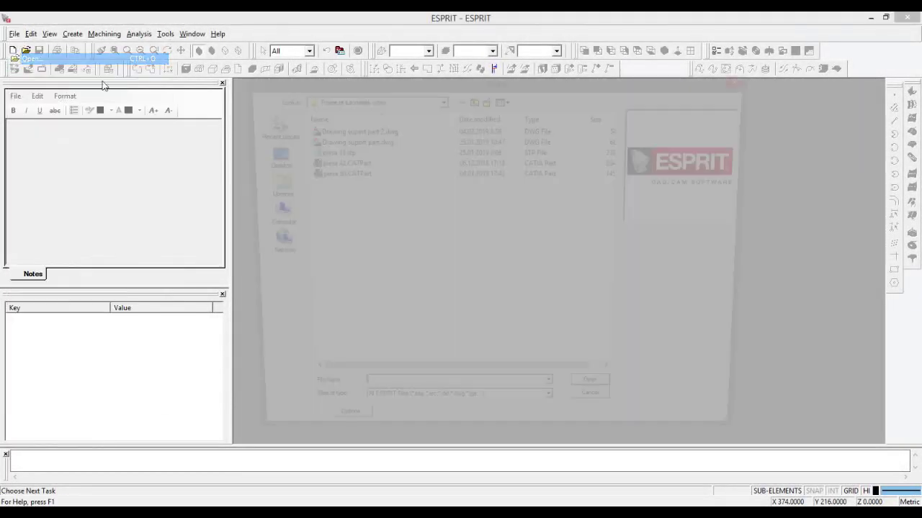
{"action": "left_click", "coordinate": [351, 130]}
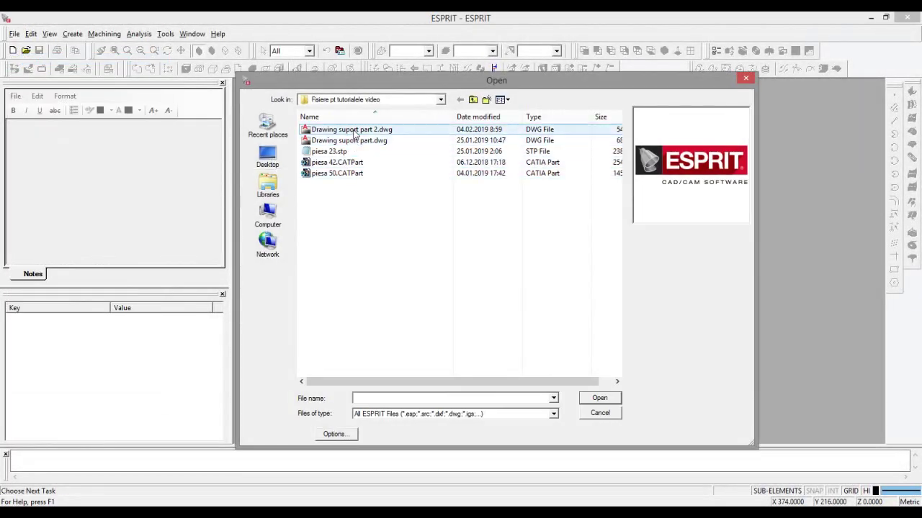
{"action": "left_click", "coordinate": [349, 438]}
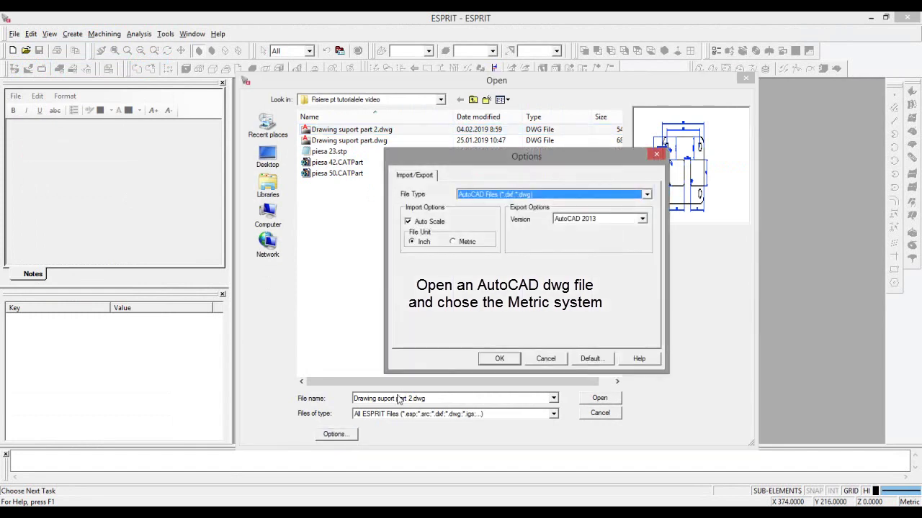
{"action": "left_click", "coordinate": [453, 242]}
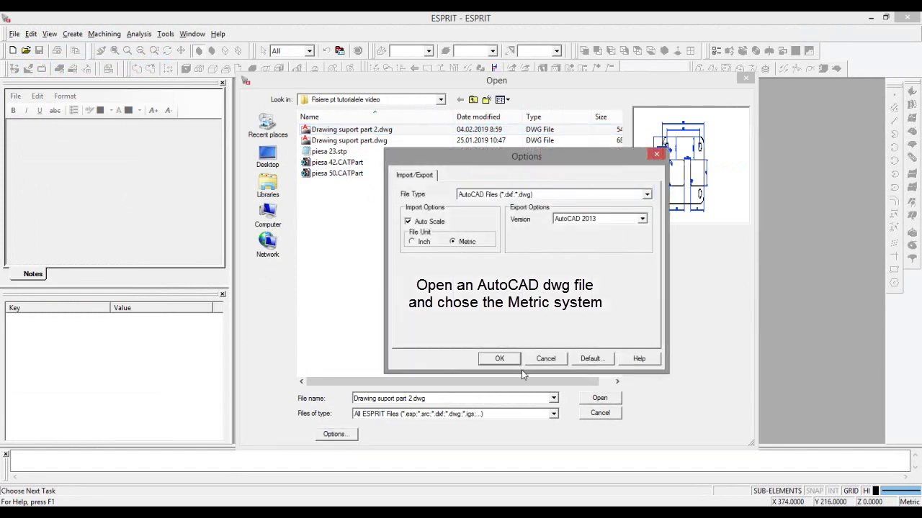
{"action": "left_click", "coordinate": [499, 360]}
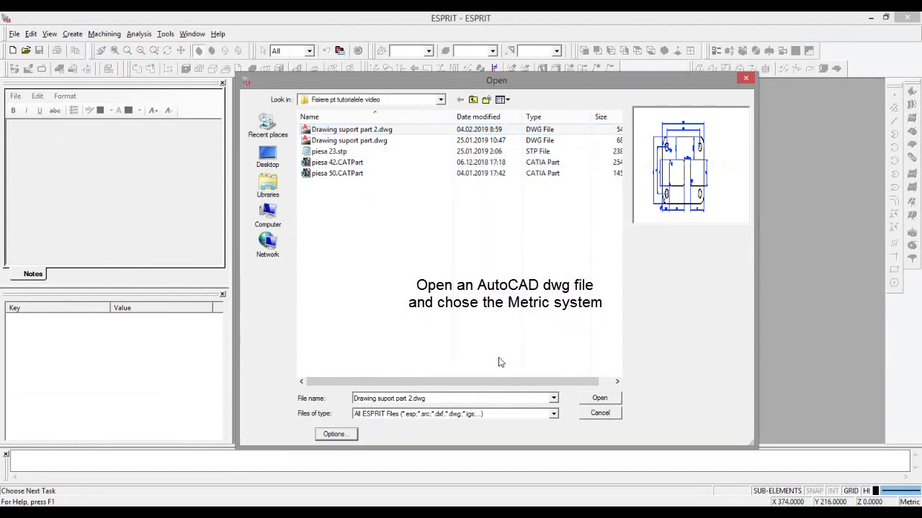
{"action": "left_click", "coordinate": [602, 399]}
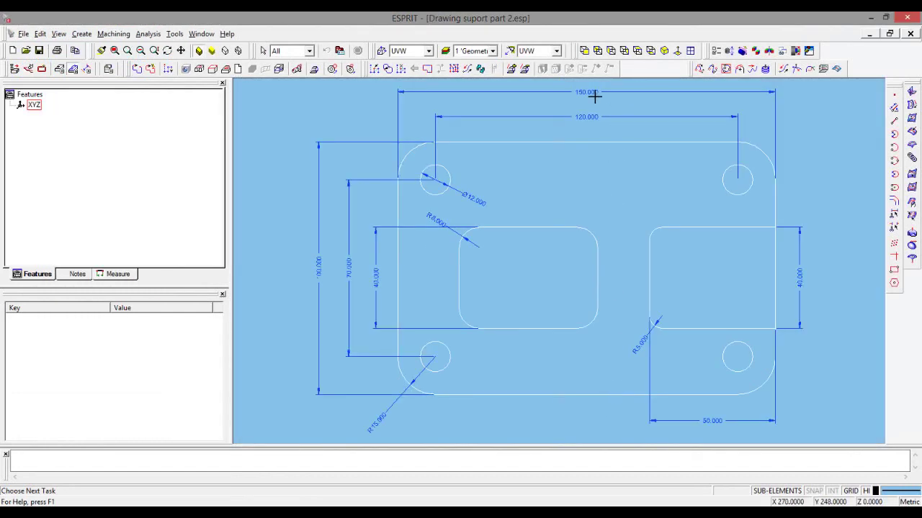
{"action": "scroll", "coordinate": [605, 106], "scroll_direction": "up", "scroll_amount": 3}
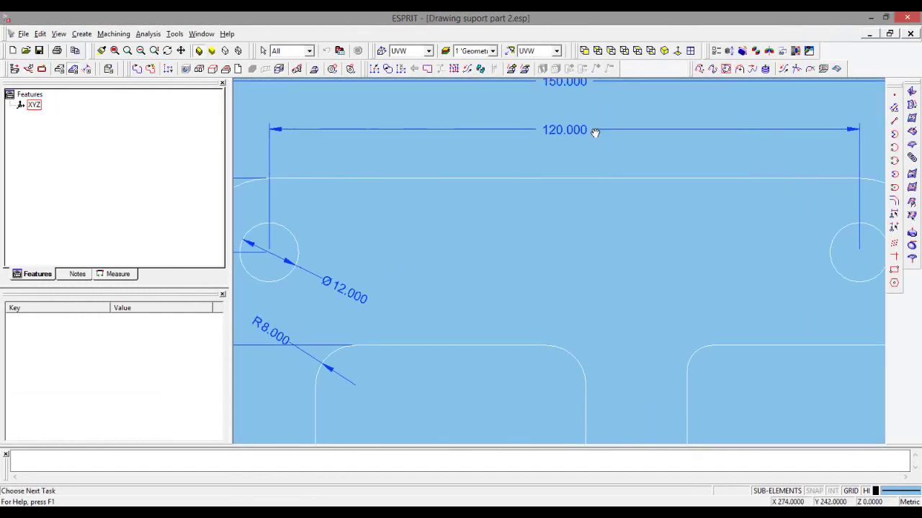
{"action": "middle_click_drag", "start_coordinate": [478, 249], "coordinate": [607, 103]}
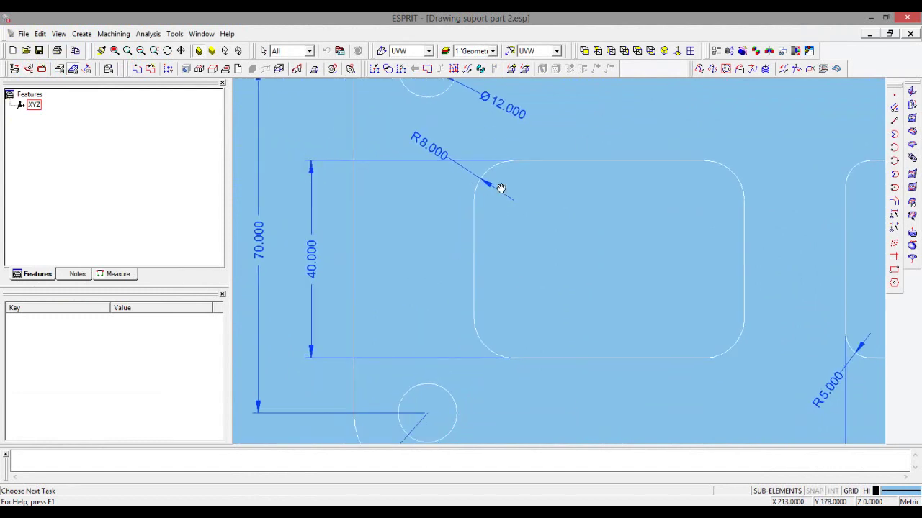
{"action": "middle_click_drag", "start_coordinate": [499, 187], "coordinate": [545, 113]}
{"action": "mouse_move", "coordinate": [779, 209]}
{"action": "middle_mouse_down"}
{"action": "mouse_move", "coordinate": [401, 216]}
{"action": "mouse_move", "coordinate": [377, 346]}
{"action": "middle_mouse_up"}
{"action": "middle_click_drag", "start_coordinate": [377, 237], "coordinate": [385, 348]}
{"action": "scroll", "coordinate": [459, 274], "scroll_direction": "down", "scroll_amount": 3}
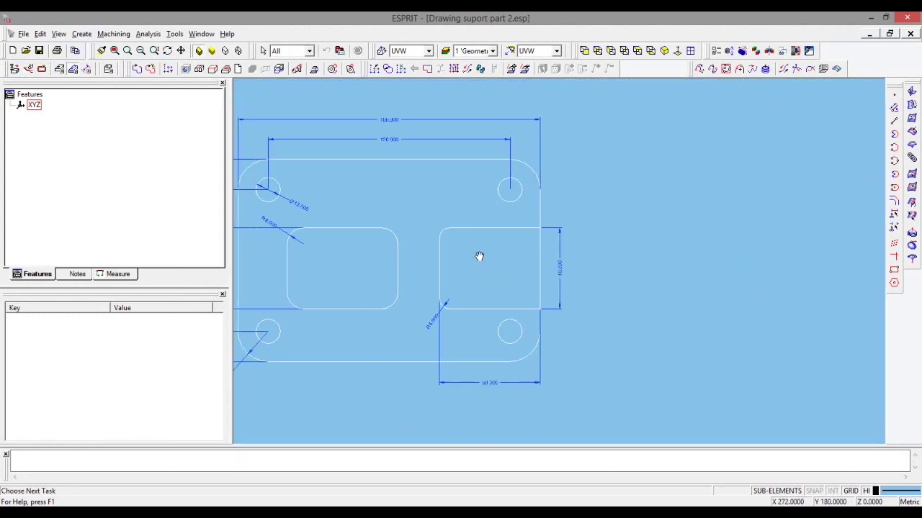
{"action": "middle_click_drag", "start_coordinate": [478, 257], "coordinate": [612, 282]}
{"action": "middle_click_drag", "start_coordinate": [536, 250], "coordinate": [508, 233]}
{"action": "scroll", "coordinate": [521, 243], "scroll_direction": "up", "scroll_amount": 1}
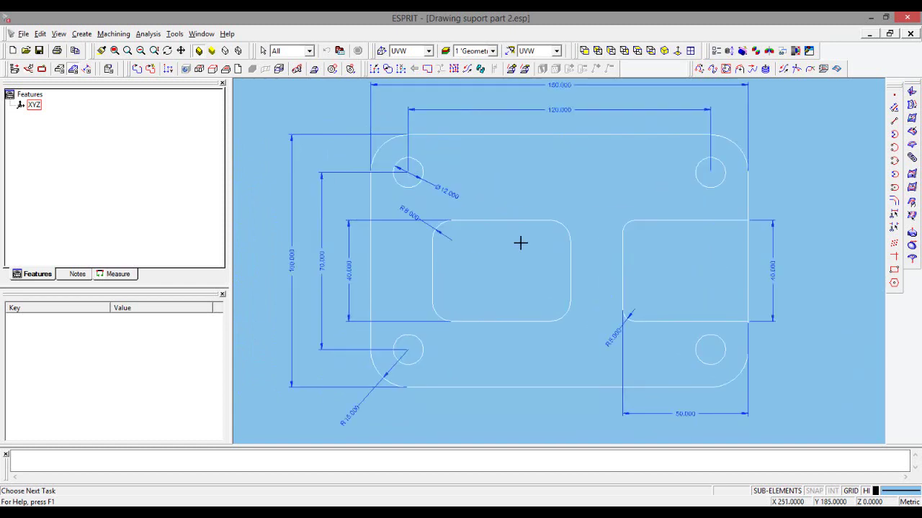
In the Layers list, uncheck layer 2 'Dimensions' and add a new layer named 'Features'
{"action": "left_click", "coordinate": [447, 52]}
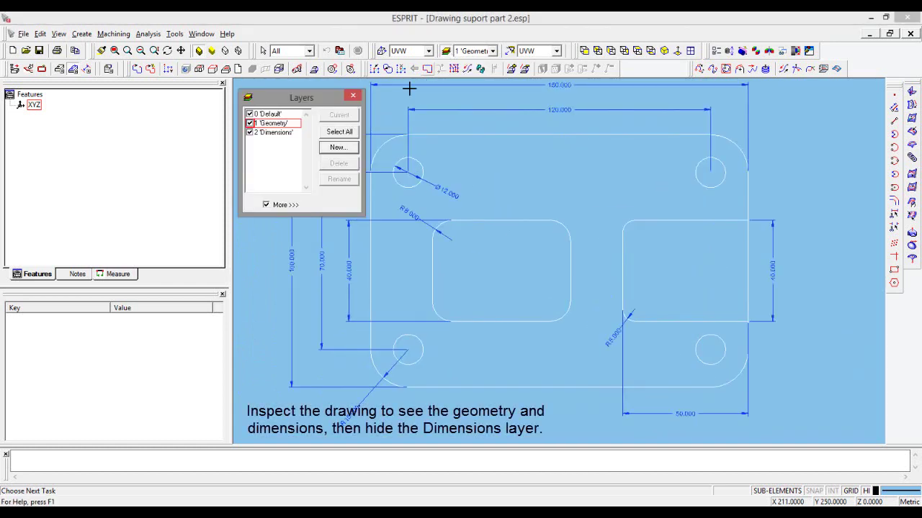
{"action": "left_click", "coordinate": [250, 133]}
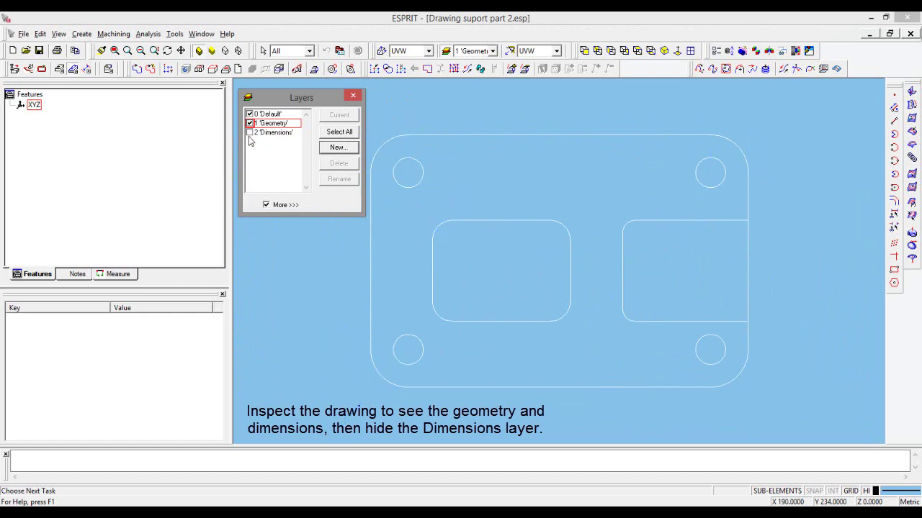
{"action": "left_click", "coordinate": [339, 147]}
{"action": "type", "text": "Features"}
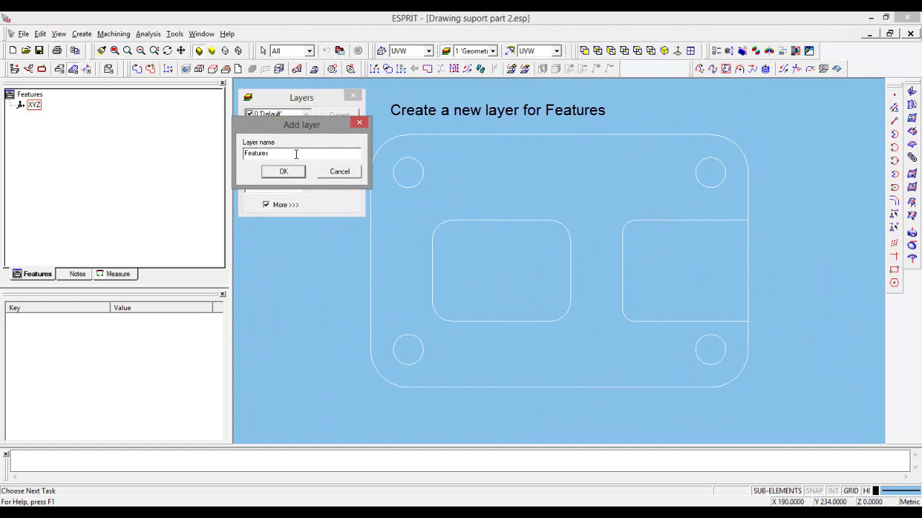
{"action": "left_click", "coordinate": [298, 175]}
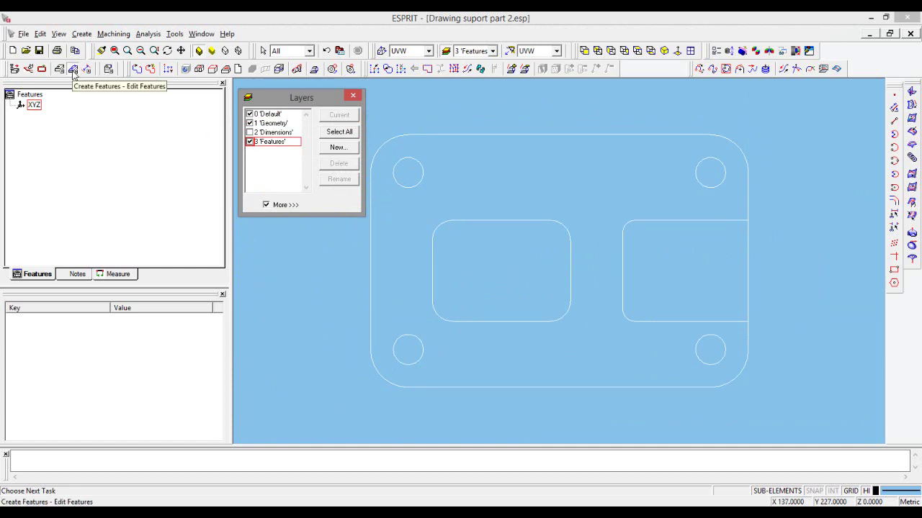
Run Hole Recognition, measuring one circle for Max Diameter and picking all four 12 mm corner circles
{"action": "left_click", "coordinate": [186, 69]}
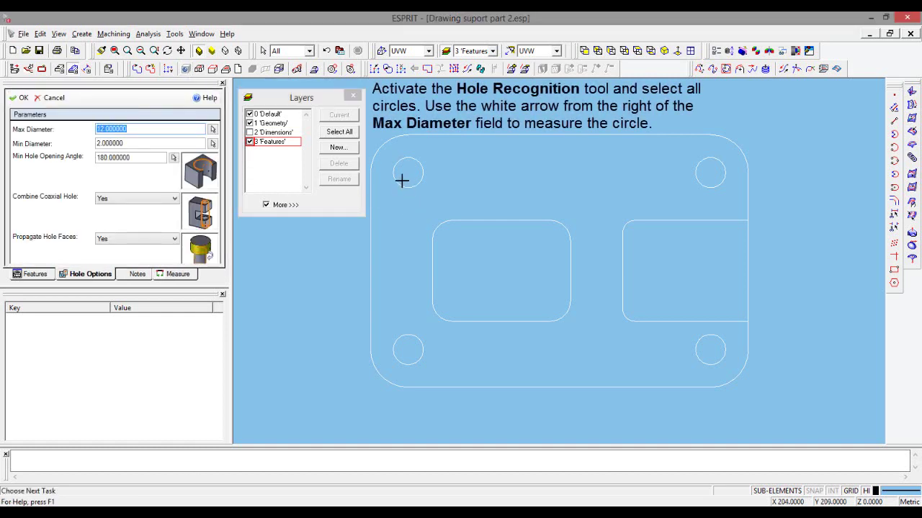
{"action": "left_click", "coordinate": [214, 130]}
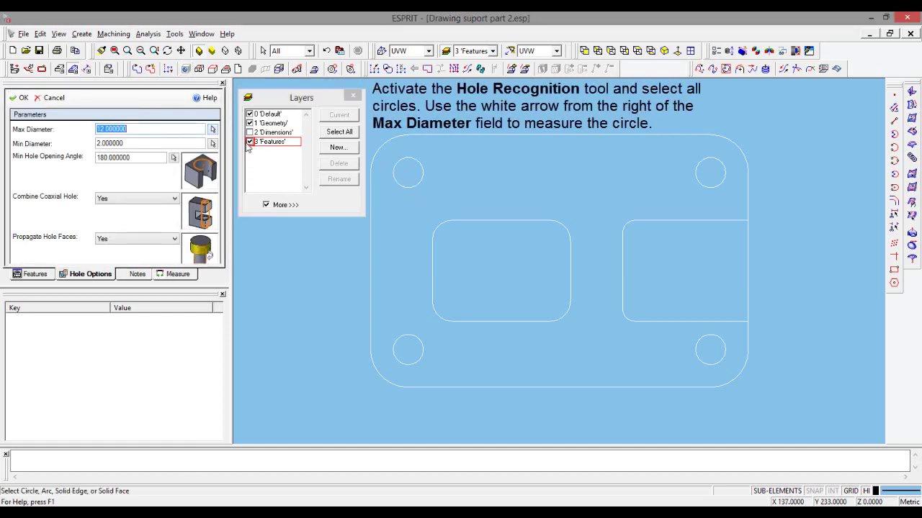
{"action": "left_click", "coordinate": [410, 159]}
{"action": "left_click", "coordinate": [411, 159]}
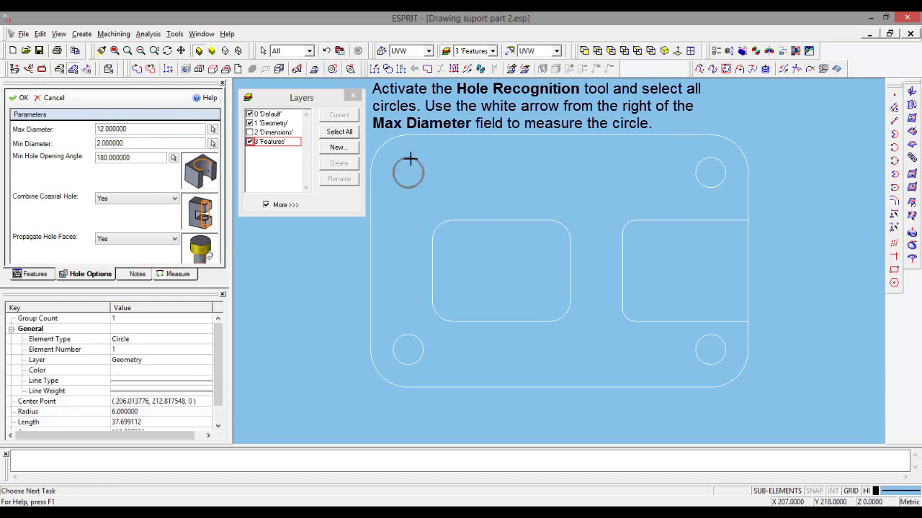
{"action": "left_click", "coordinate": [708, 158]}
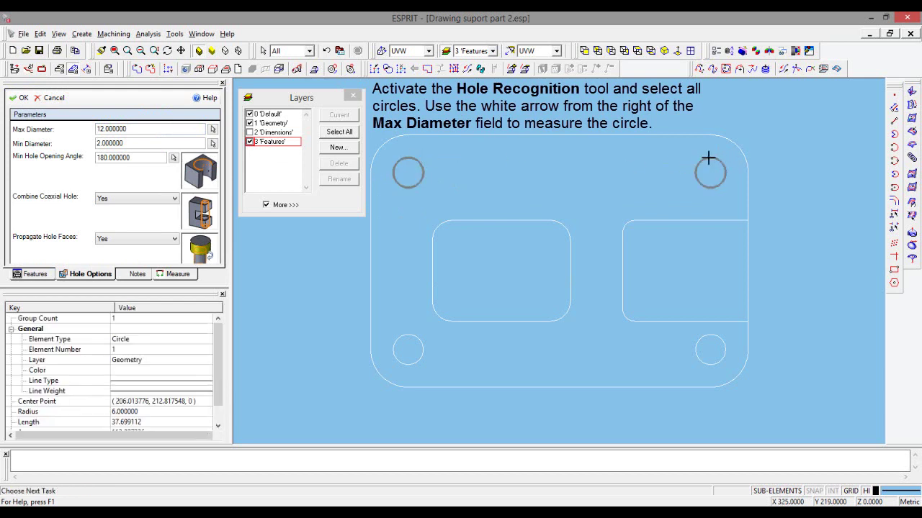
{"action": "left_click", "coordinate": [709, 334]}
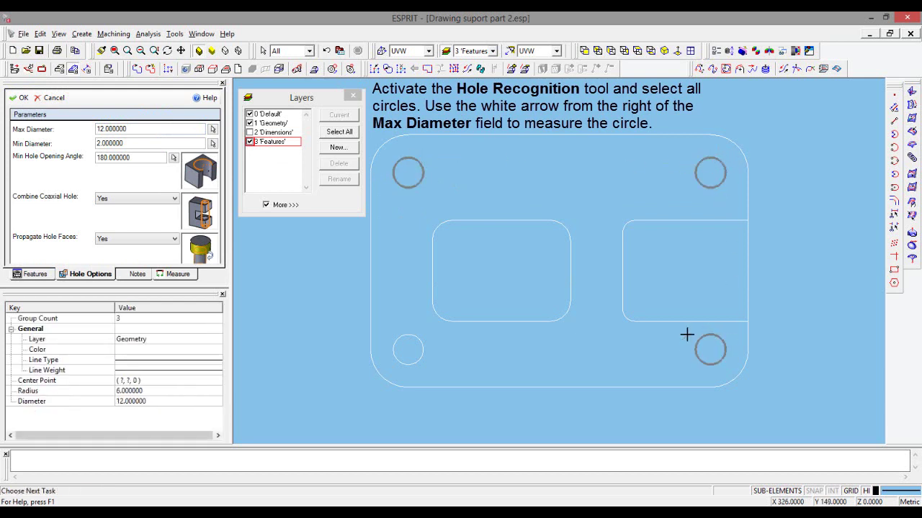
{"action": "left_click", "coordinate": [402, 335]}
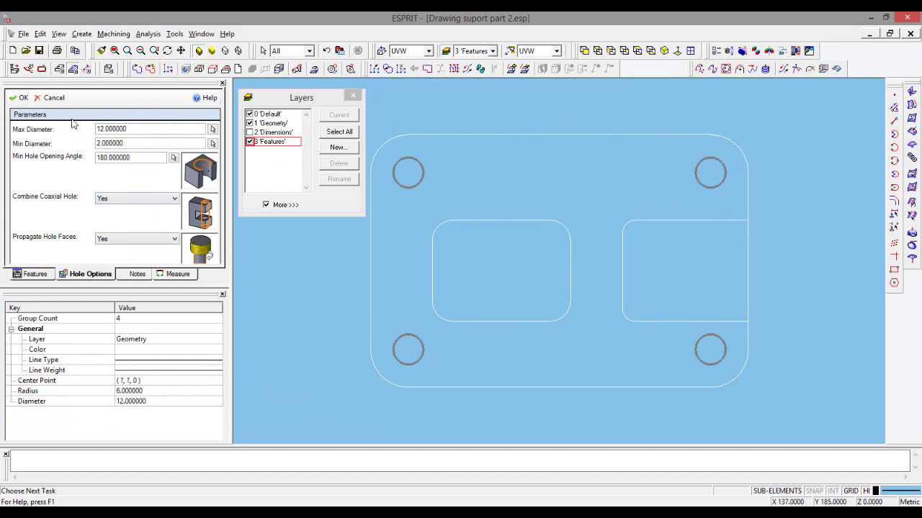
{"action": "left_click", "coordinate": [22, 100]}
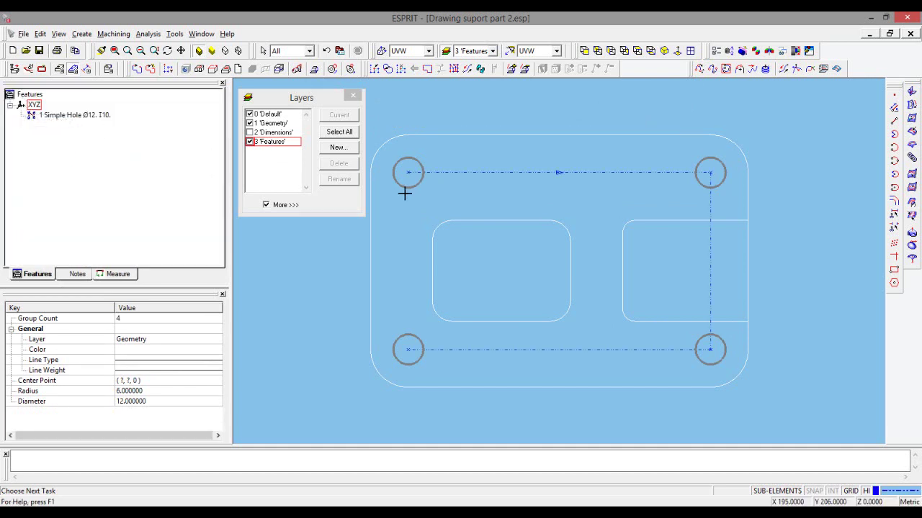
Show the hole feature's properties and set its Depth to 20
{"action": "left_click", "coordinate": [436, 190]}
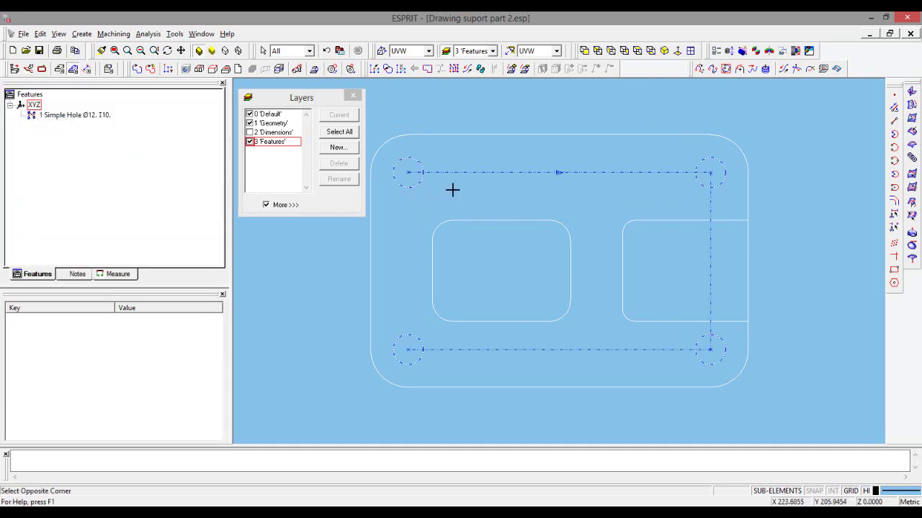
{"action": "left_click", "coordinate": [89, 118]}
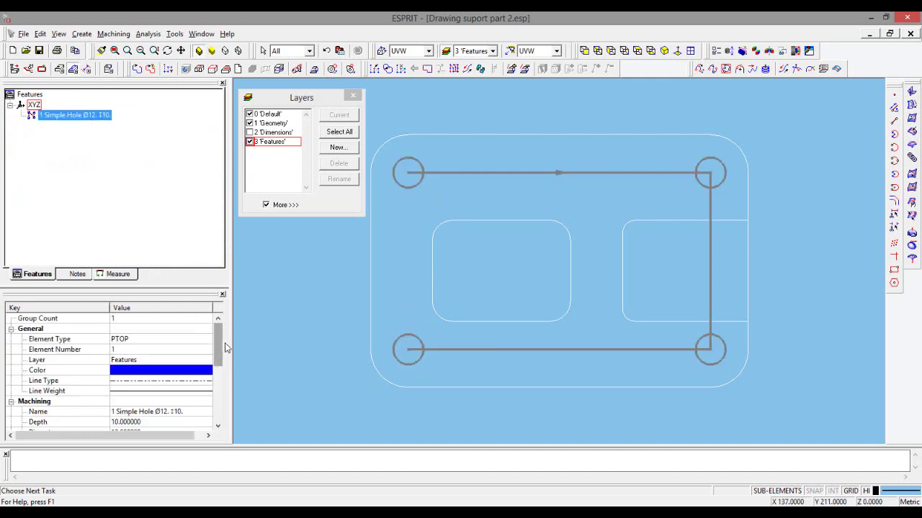
{"action": "mouse_move", "coordinate": [221, 347]}
{"action": "left_mouse_down"}
{"action": "mouse_move", "coordinate": [222, 364]}
{"action": "mouse_move", "coordinate": [220, 339]}
{"action": "left_mouse_up"}
{"action": "left_click", "coordinate": [142, 342]}
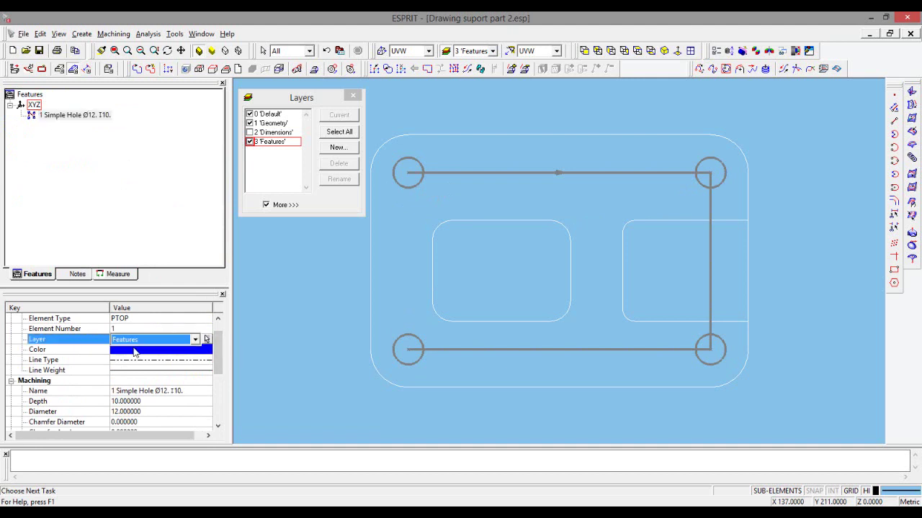
{"action": "left_click_drag", "start_coordinate": [221, 356], "coordinate": [222, 375]}
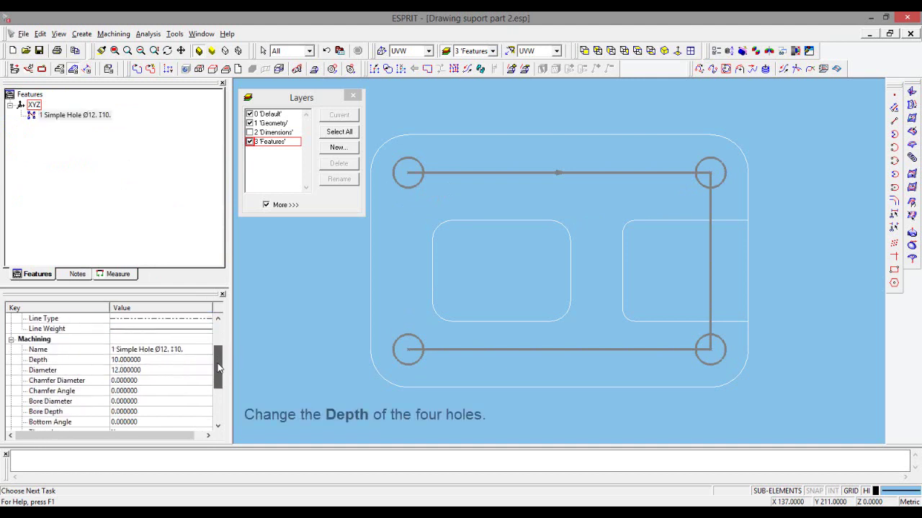
{"action": "left_click", "coordinate": [153, 351]}
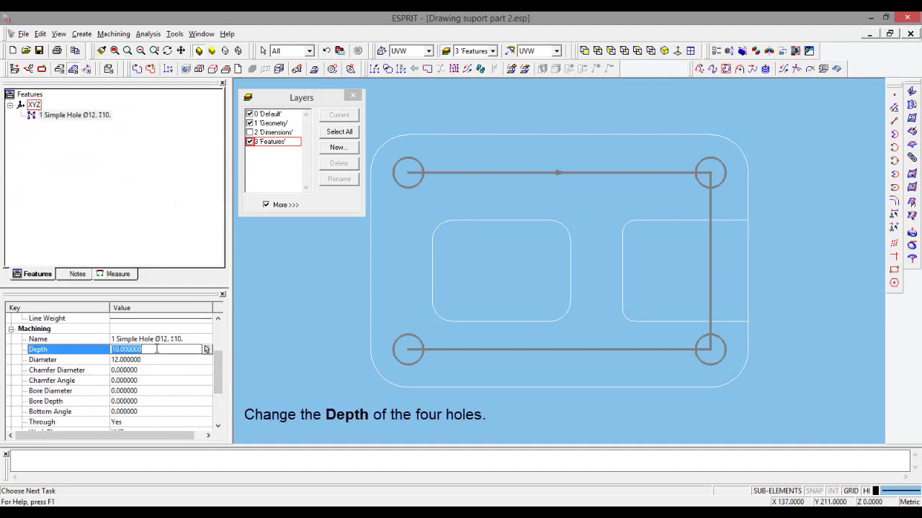
{"action": "type", "text": "20"}
{"action": "left_click", "coordinate": [142, 362]}
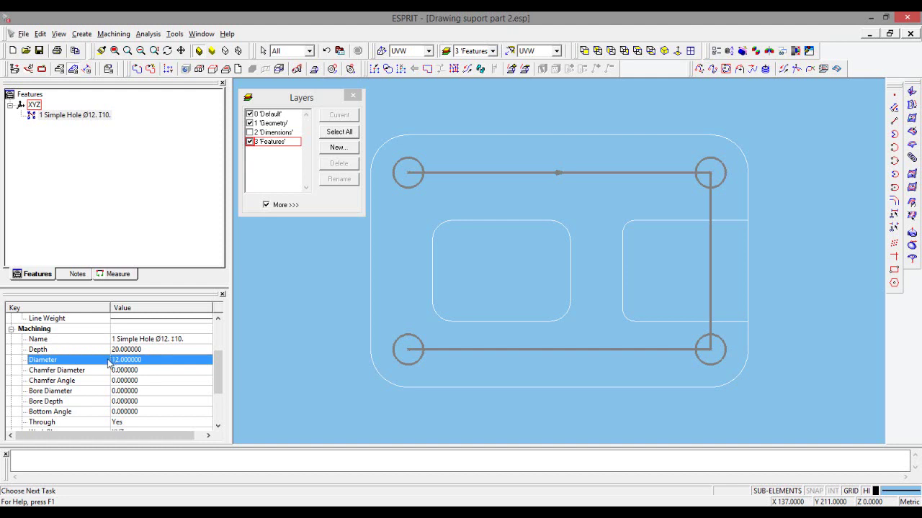
Rename the hole feature to '1 Simple Hole Ø12. T12.'
{"action": "left_click", "coordinate": [180, 340]}
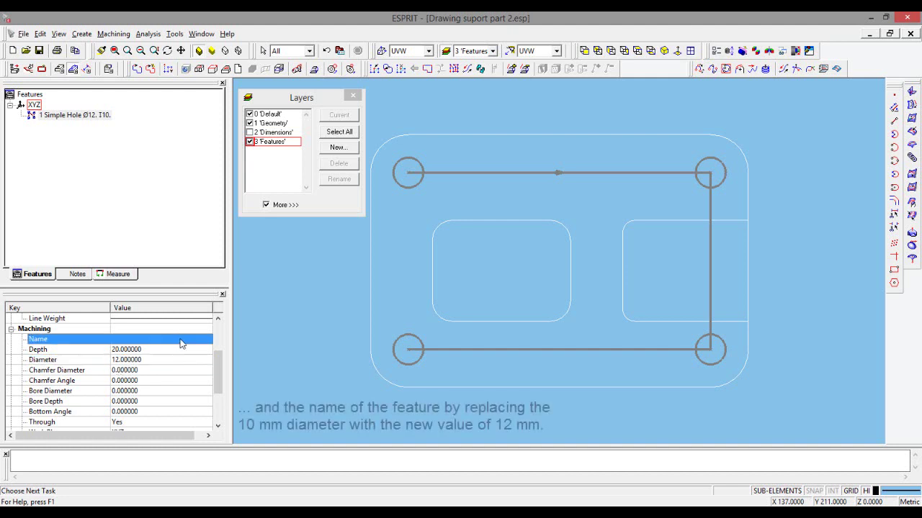
{"action": "left_click", "coordinate": [213, 341]}
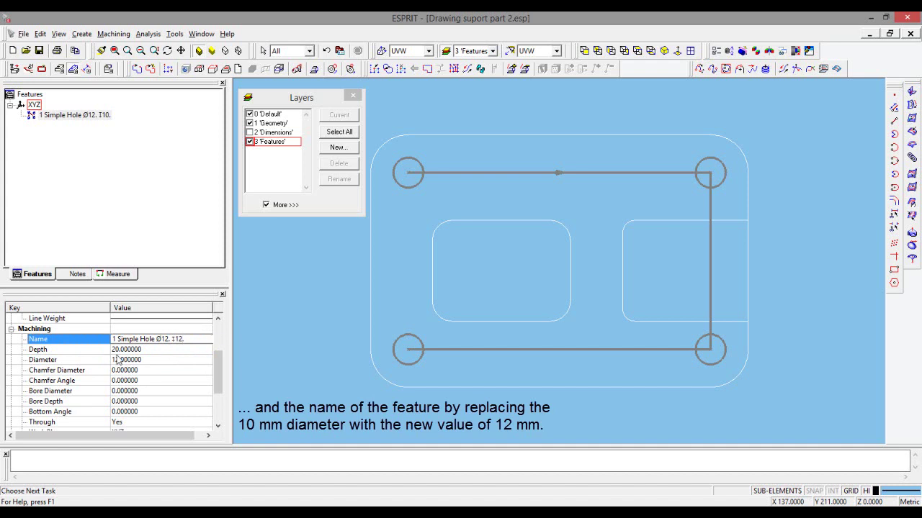
{"action": "left_click", "coordinate": [154, 369]}
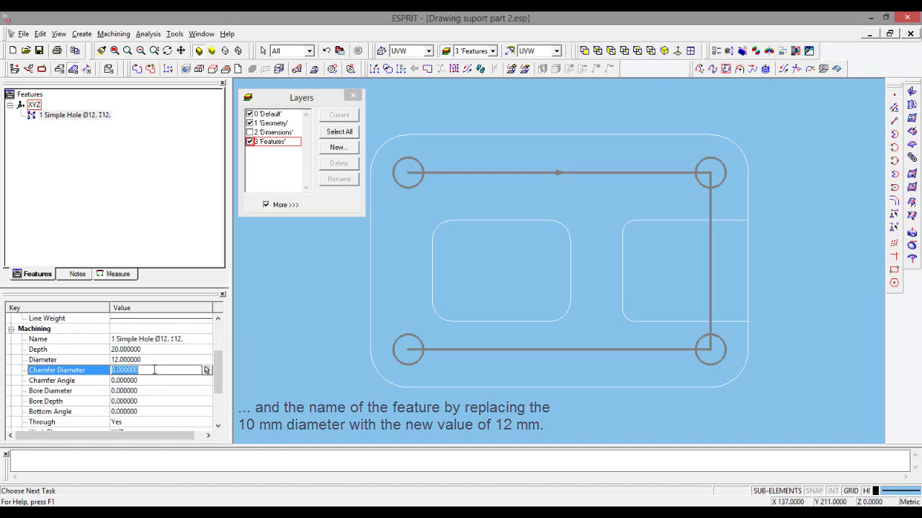
Set the hole feature's Chamfer Diameter to 14 and Chamfer Angle to 90
{"action": "type", "text": "14"}
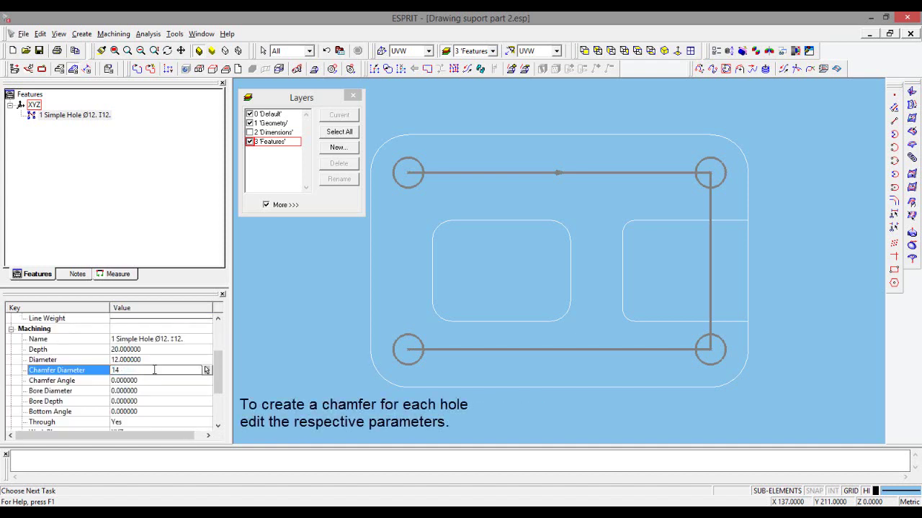
{"action": "key", "text": "Return"}
{"action": "left_click", "coordinate": [152, 380]}
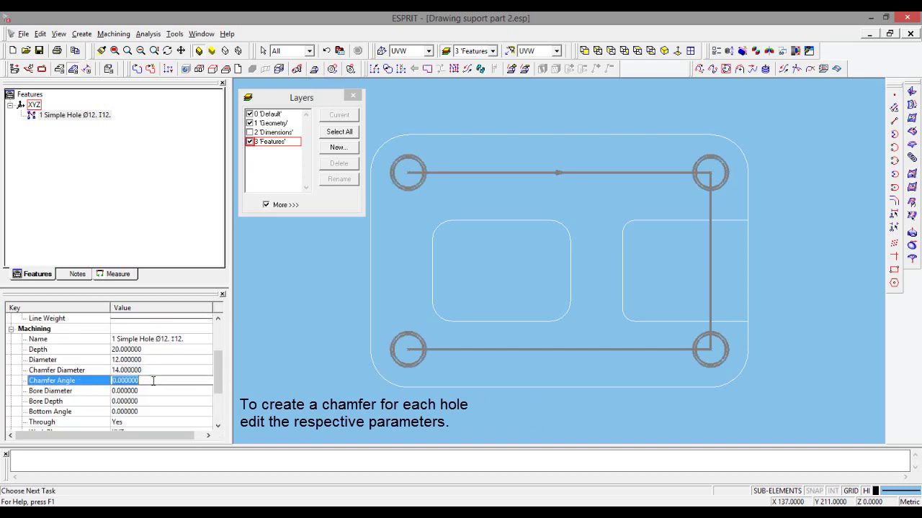
{"action": "type", "text": "90"}
{"action": "key", "text": "Return"}
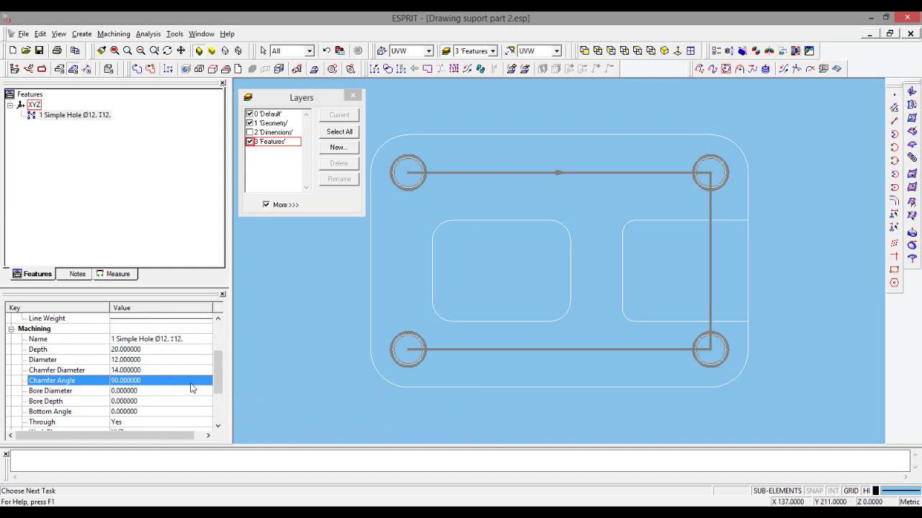
Keep Through set to Yes, deselect the feature, and tilt the part into an angled view
{"action": "left_click_drag", "start_coordinate": [220, 387], "coordinate": [225, 401]}
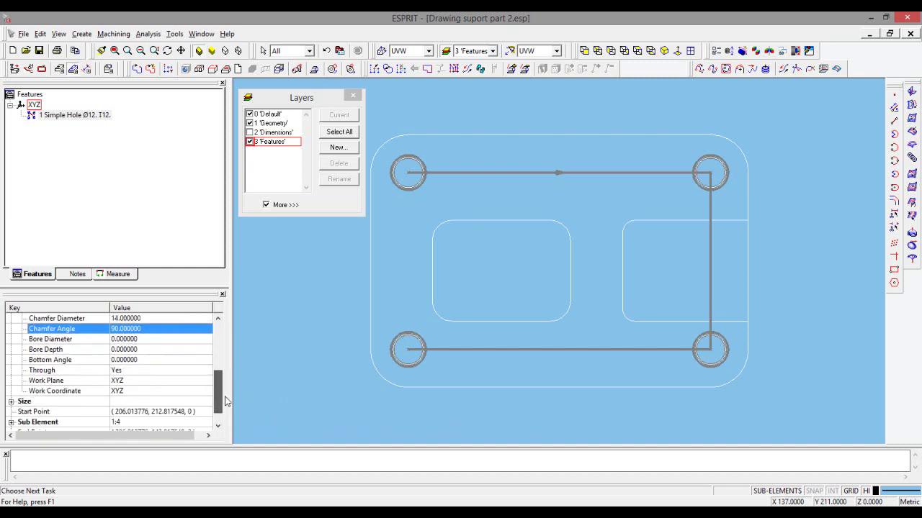
{"action": "left_click", "coordinate": [123, 371]}
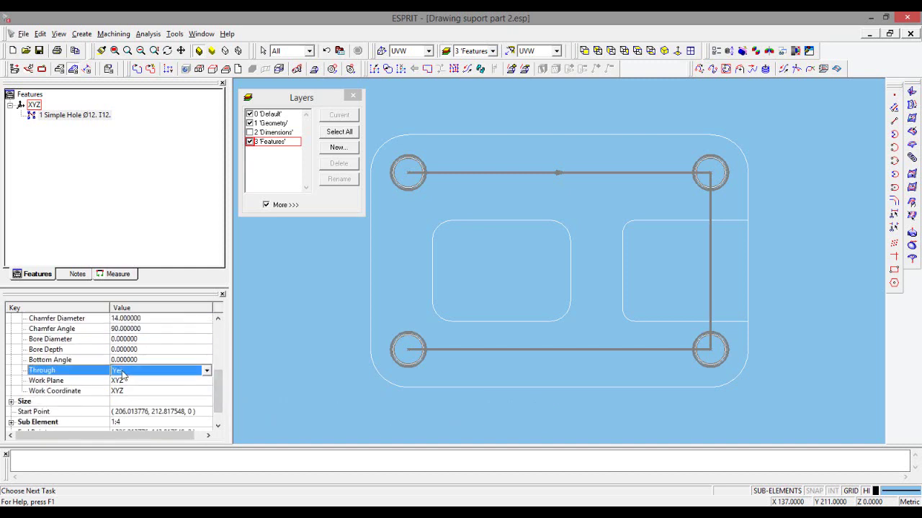
{"action": "left_click", "coordinate": [137, 371]}
{"action": "left_click", "coordinate": [131, 391]}
{"action": "left_click", "coordinate": [268, 363]}
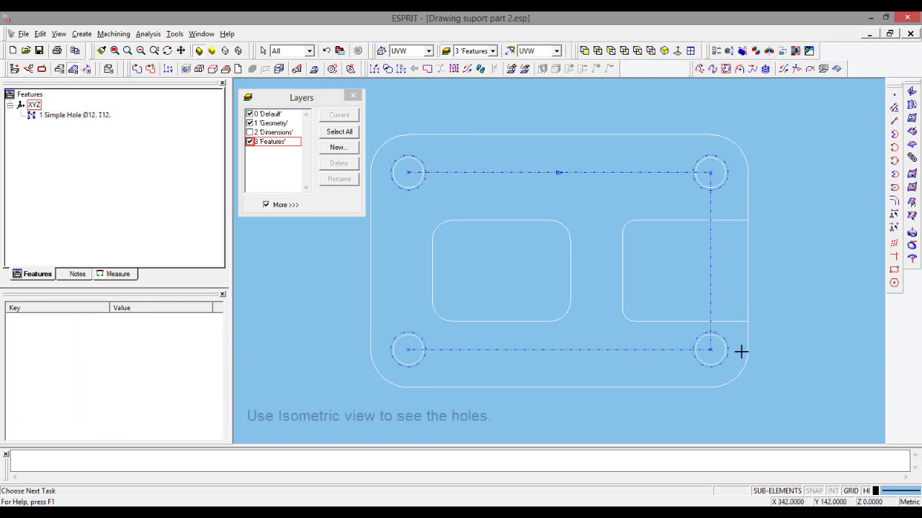
{"action": "mouse_move", "coordinate": [739, 351]}
{"action": "middle_mouse_down"}
{"action": "mouse_move", "coordinate": [640, 360]}
{"action": "mouse_move", "coordinate": [675, 329]}
{"action": "middle_mouse_up"}
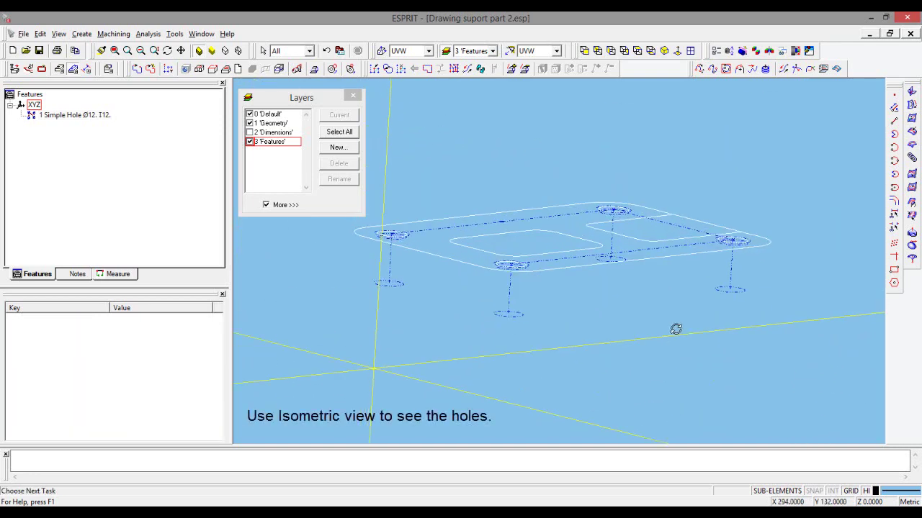
Zoom and orbit to inspect the chamfered holes, then zoom to fit in Top view
{"action": "scroll", "coordinate": [533, 270], "scroll_direction": "up", "scroll_amount": 3}
{"action": "scroll", "coordinate": [547, 292], "scroll_direction": "up", "scroll_amount": 2}
{"action": "mouse_move", "coordinate": [548, 292]}
{"action": "middle_mouse_down"}
{"action": "mouse_move", "coordinate": [554, 273]}
{"action": "mouse_move", "coordinate": [554, 294]}
{"action": "mouse_move", "coordinate": [533, 307]}
{"action": "mouse_move", "coordinate": [585, 236]}
{"action": "middle_mouse_up"}
{"action": "scroll", "coordinate": [627, 247], "scroll_direction": "down", "scroll_amount": 1}
{"action": "scroll", "coordinate": [627, 255], "scroll_direction": "down", "scroll_amount": 3}
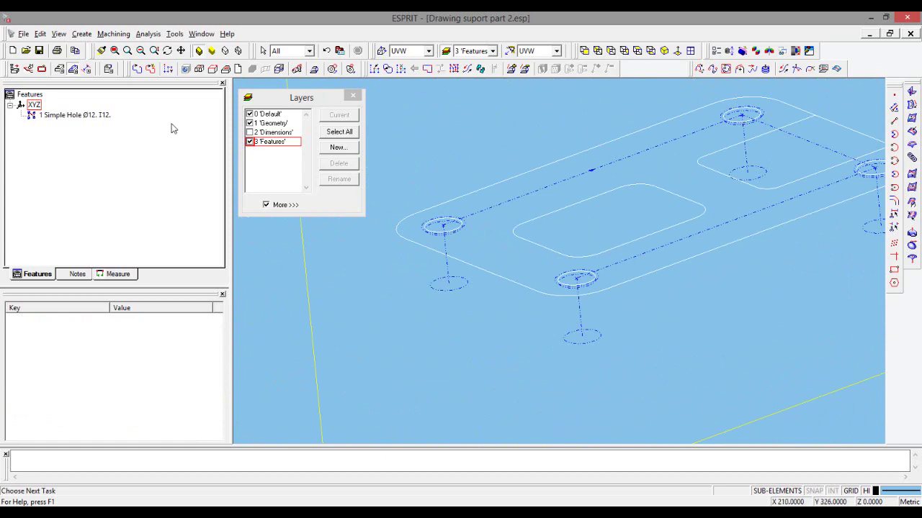
{"action": "left_click", "coordinate": [127, 50]}
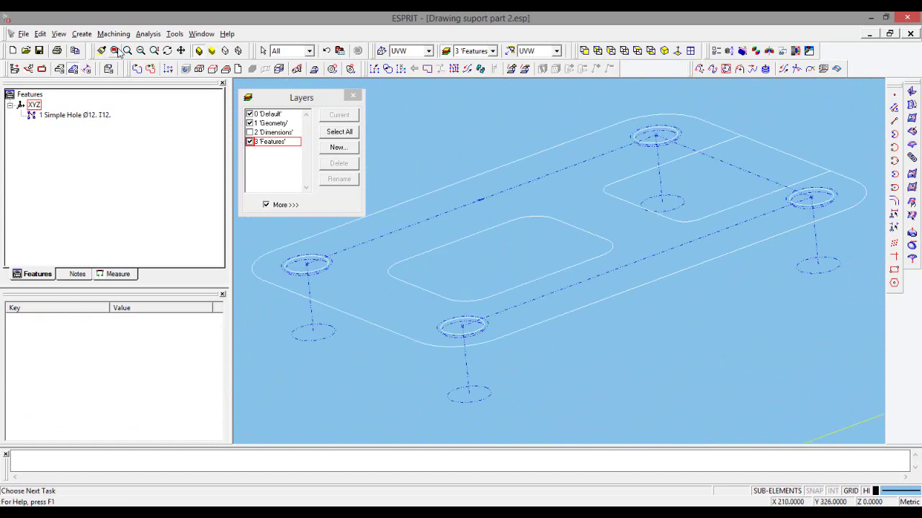
{"action": "left_click", "coordinate": [636, 50]}
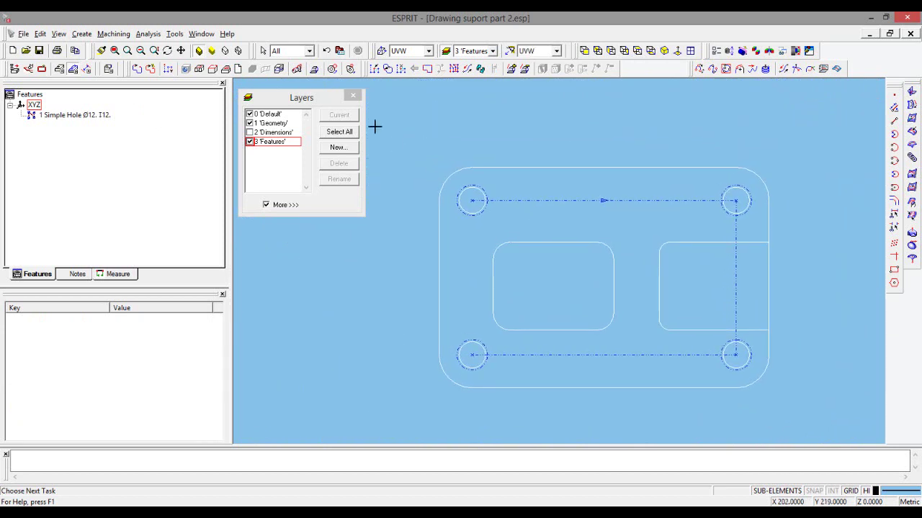
{"action": "left_click_drag", "start_coordinate": [313, 97], "coordinate": [310, 92]}
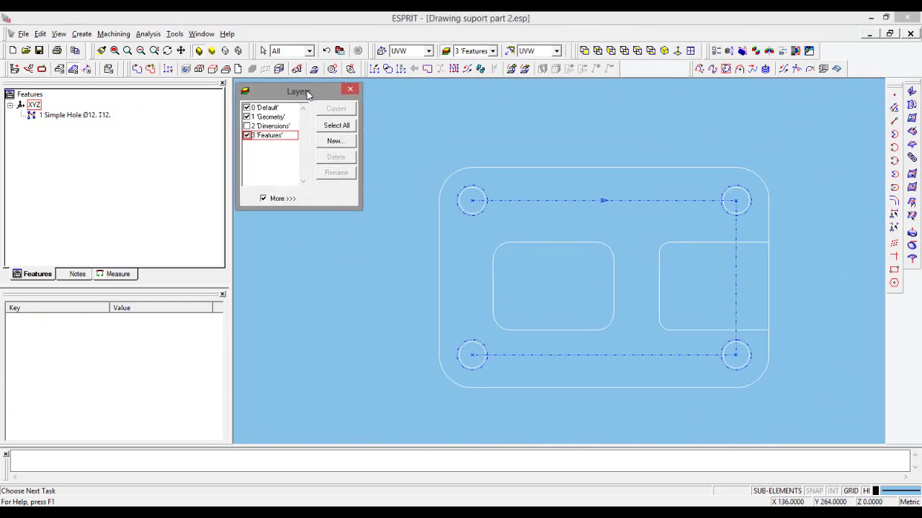
Create '1 Chain' from the left inner rectangular profile with Auto Chain
{"action": "left_click", "coordinate": [380, 266]}
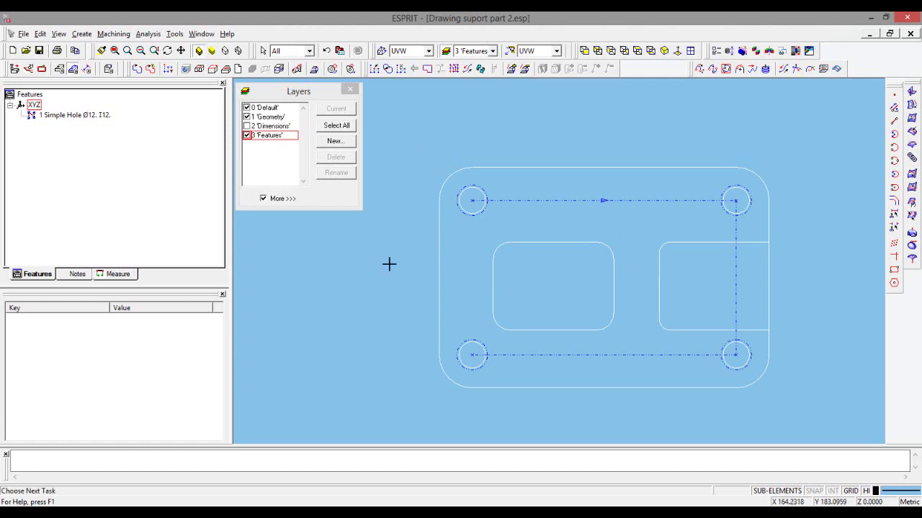
{"action": "left_click", "coordinate": [542, 243]}
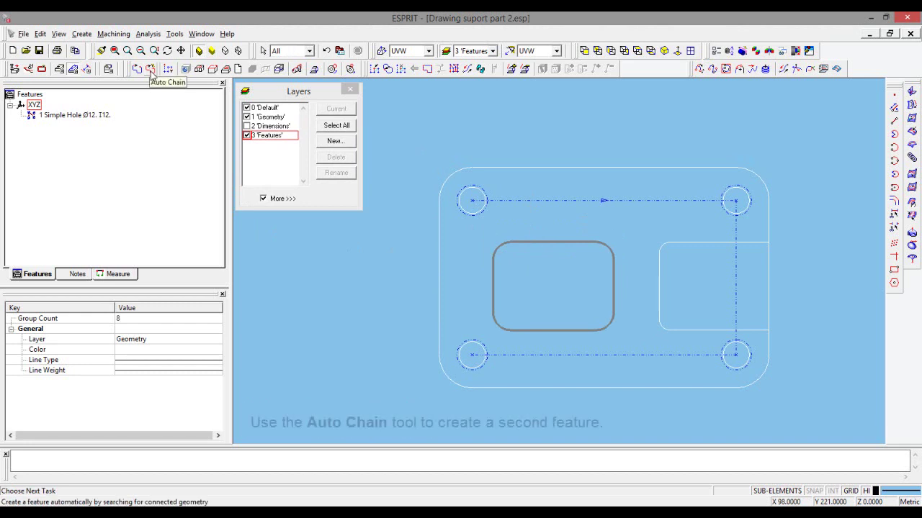
{"action": "left_click", "coordinate": [150, 71]}
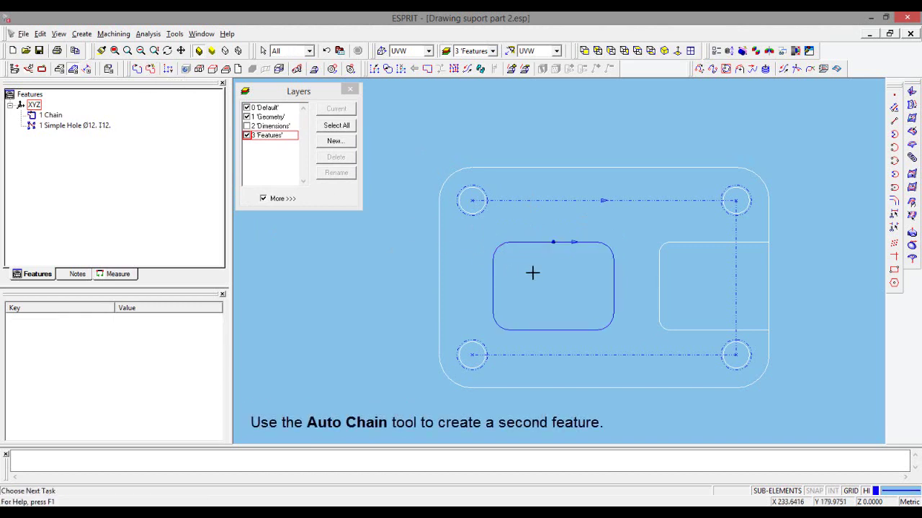
{"action": "left_click", "coordinate": [52, 117]}
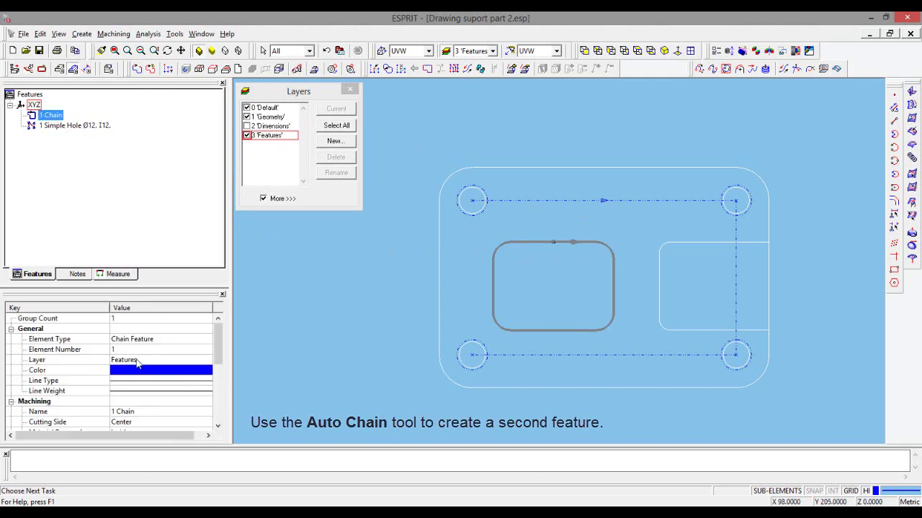
Set '1 Chain' to Cutting Side Right, Depth 30 and Through Yes
{"action": "mouse_move", "coordinate": [219, 344]}
{"action": "left_mouse_down"}
{"action": "mouse_move", "coordinate": [219, 392]}
{"action": "mouse_move", "coordinate": [219, 384]}
{"action": "left_mouse_up"}
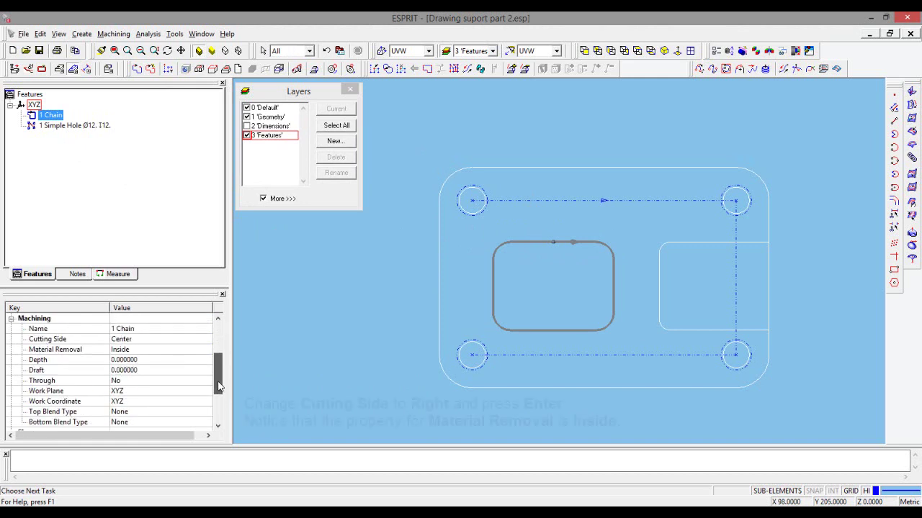
{"action": "left_click", "coordinate": [144, 339]}
{"action": "left_click", "coordinate": [144, 342]}
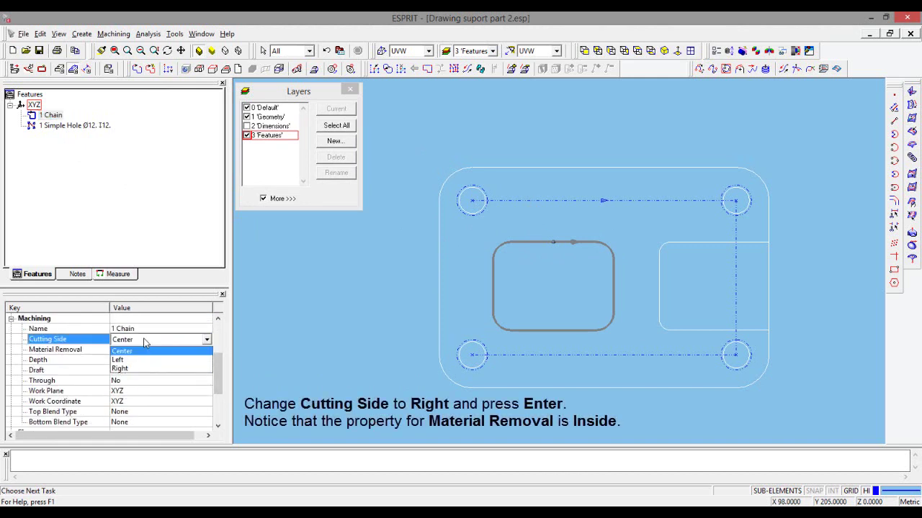
{"action": "left_click", "coordinate": [139, 370]}
{"action": "key", "text": "Return"}
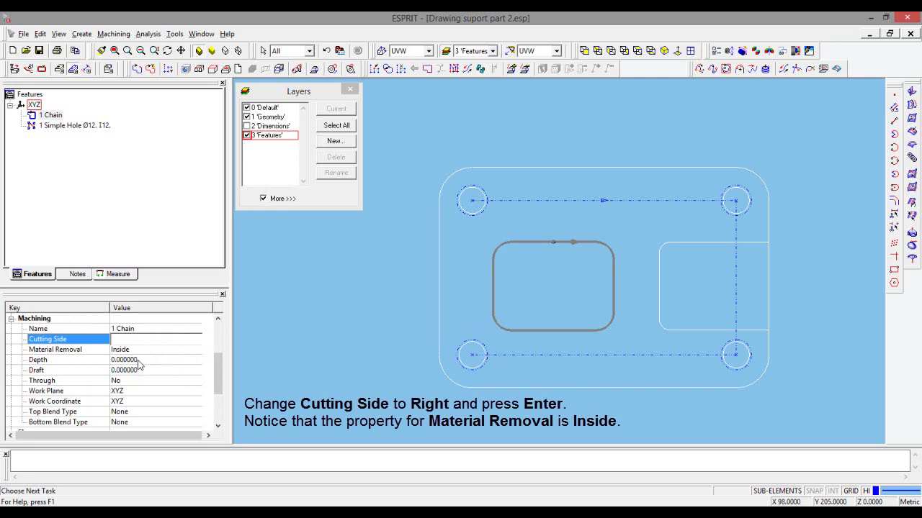
{"action": "left_click", "coordinate": [139, 360]}
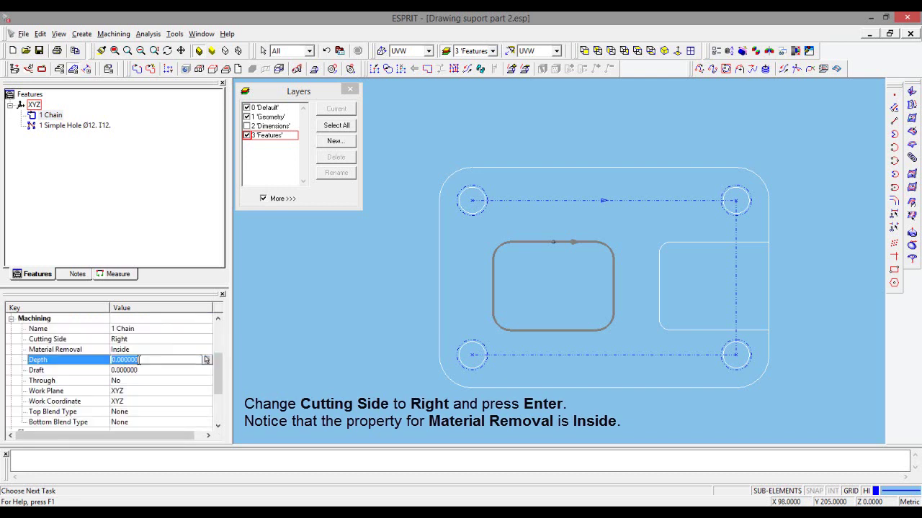
{"action": "type", "text": "30"}
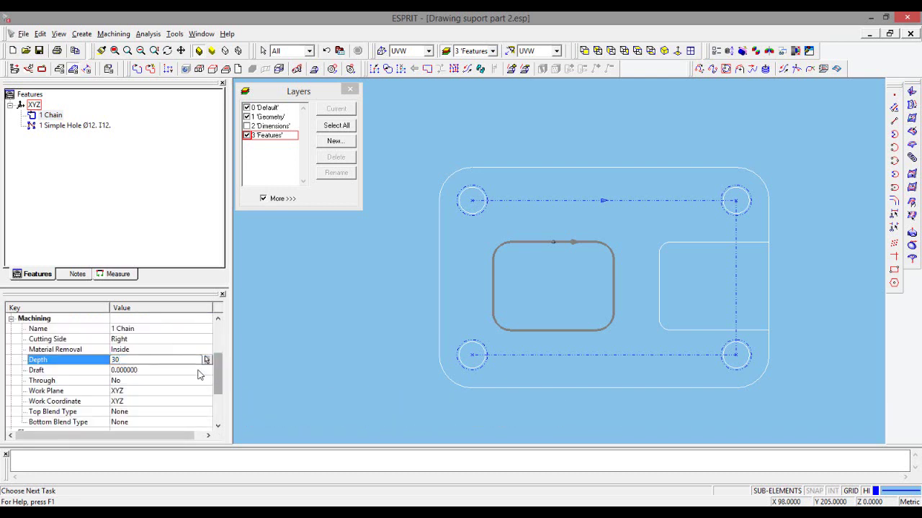
{"action": "key", "text": "Return"}
{"action": "left_click", "coordinate": [142, 381]}
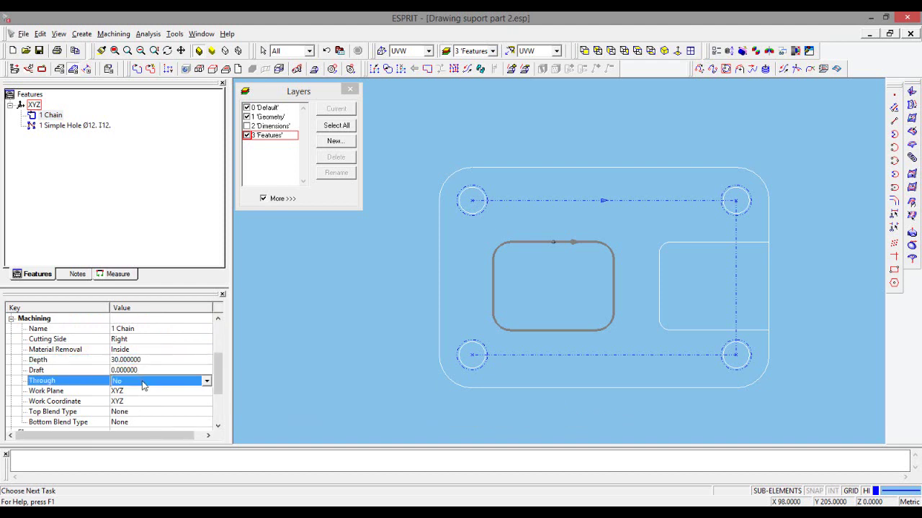
{"action": "left_click", "coordinate": [142, 381]}
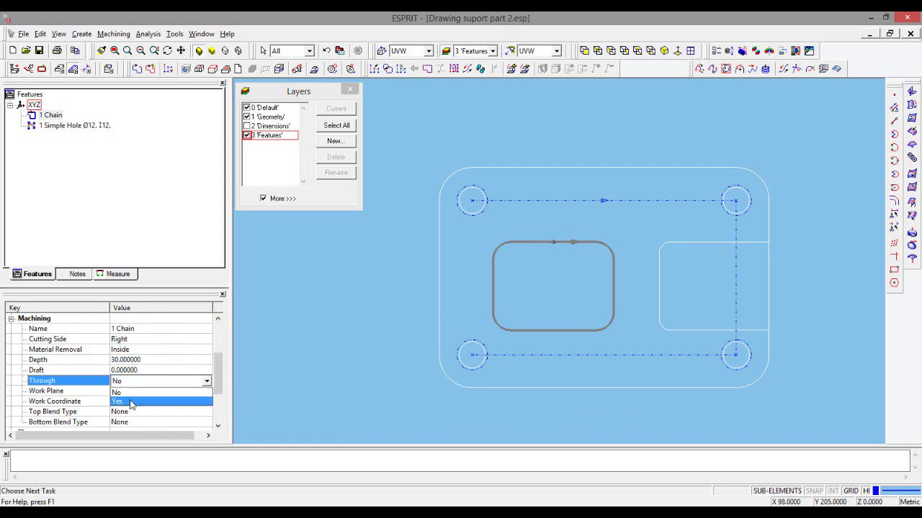
{"action": "left_click", "coordinate": [140, 401]}
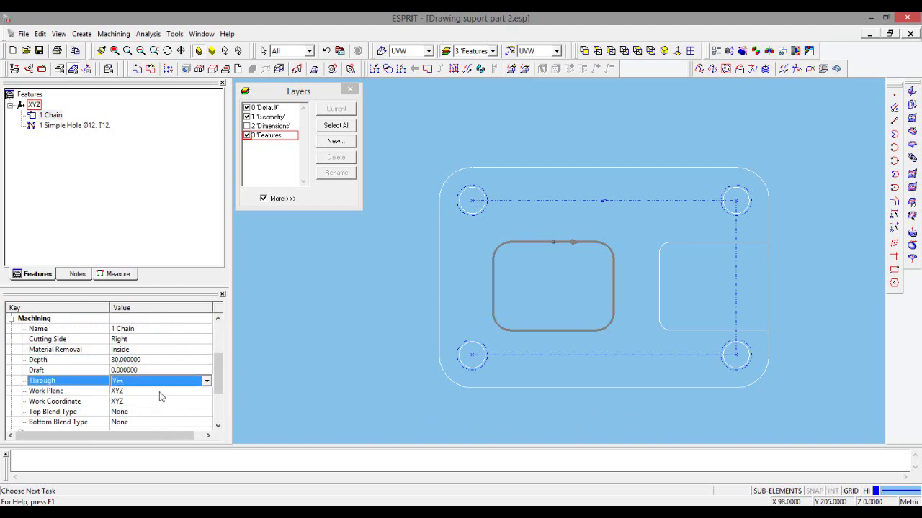
{"action": "left_click", "coordinate": [337, 311]}
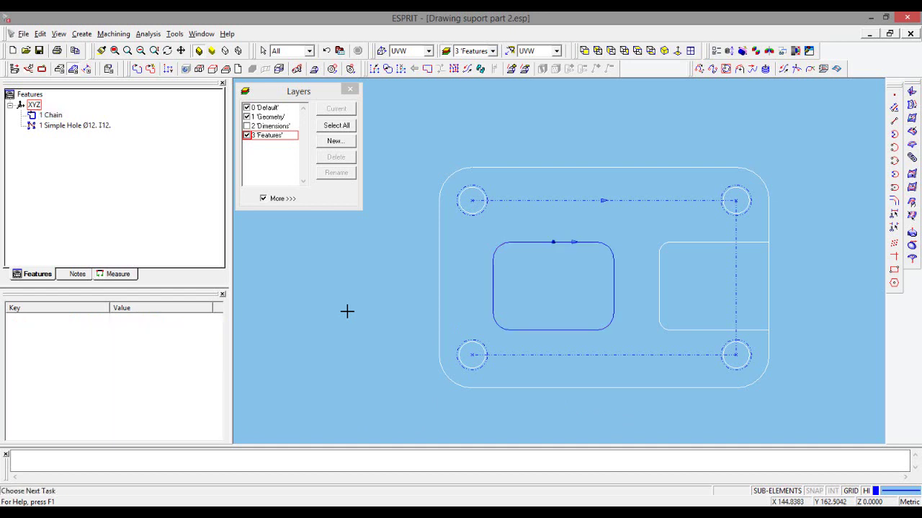
Pick all edges and corner arcs of the right inner rectangle and chain them into '2 Chain'
{"action": "left_click", "coordinate": [697, 242]}
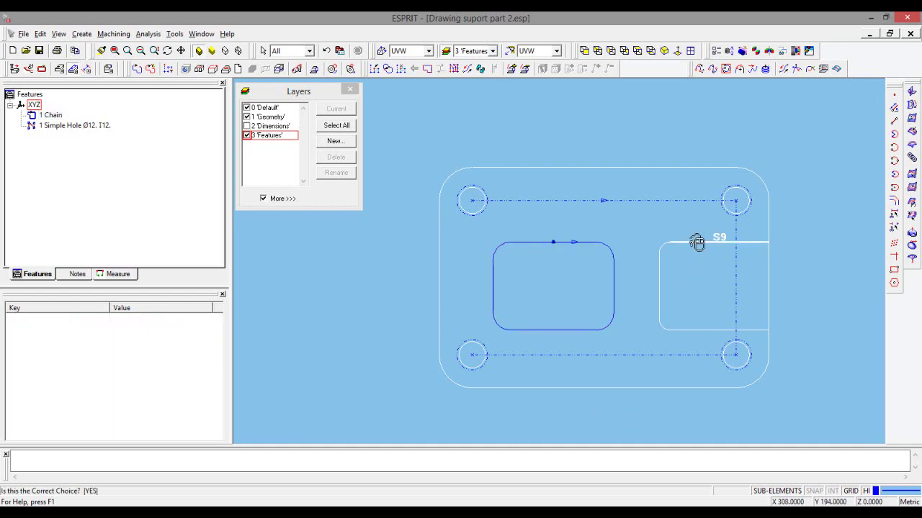
{"action": "left_click", "coordinate": [696, 242]}
{"action": "left_click", "coordinate": [769, 267]}
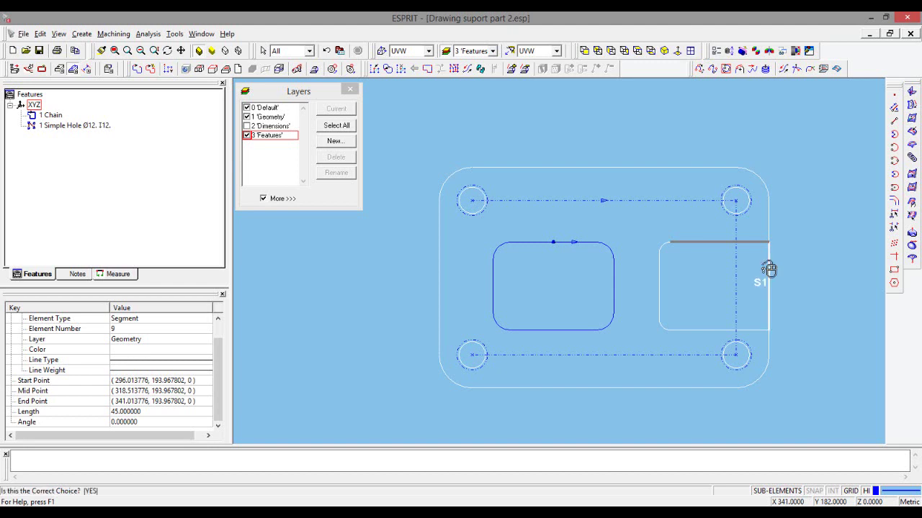
{"action": "left_click", "coordinate": [769, 268]}
{"action": "left_click", "coordinate": [751, 330]}
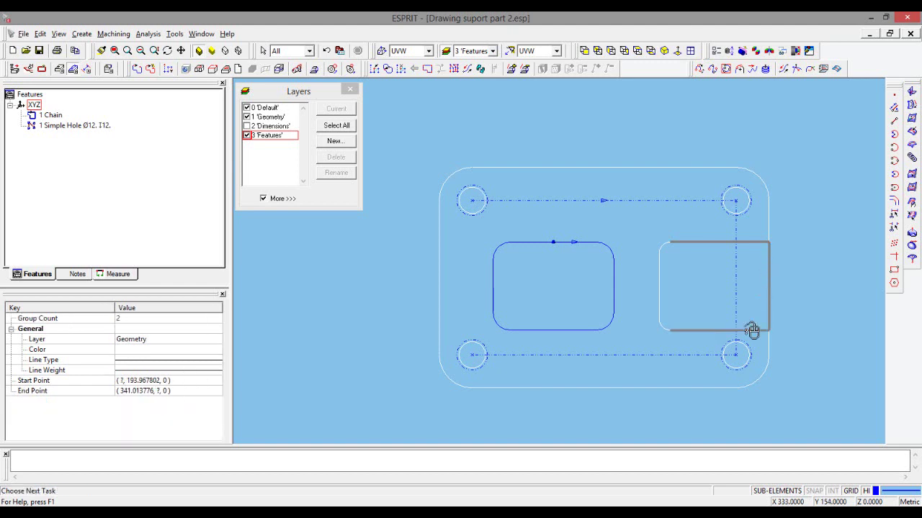
{"action": "left_click", "coordinate": [752, 330]}
{"action": "left_click", "coordinate": [660, 326]}
{"action": "left_click", "coordinate": [659, 326]}
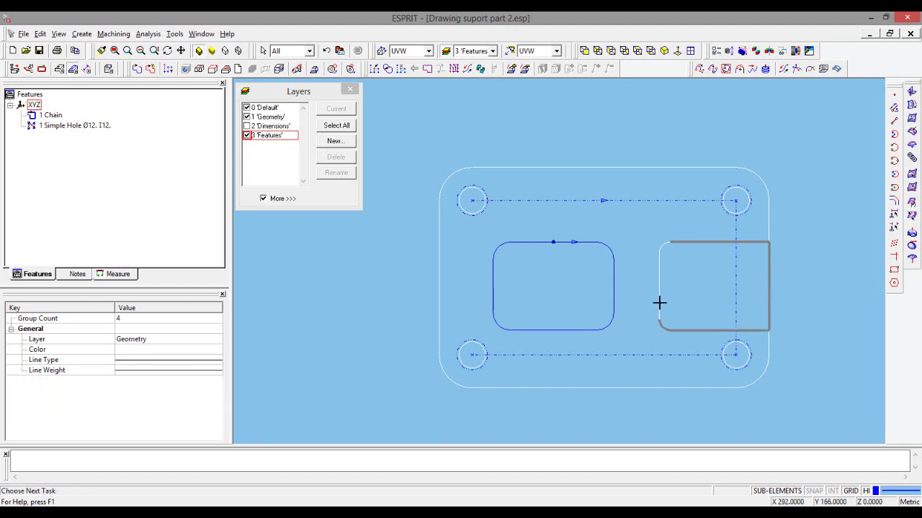
{"action": "left_click", "coordinate": [659, 302]}
{"action": "left_click", "coordinate": [659, 302]}
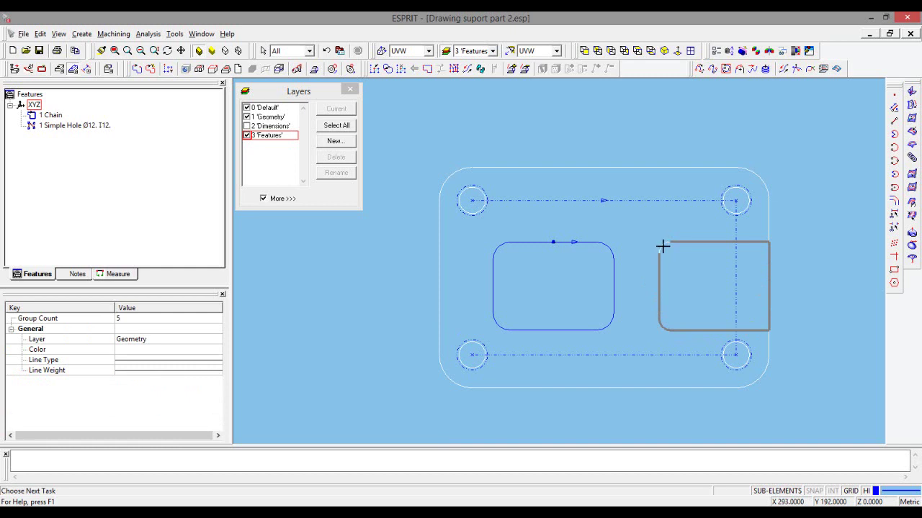
{"action": "left_click", "coordinate": [662, 246]}
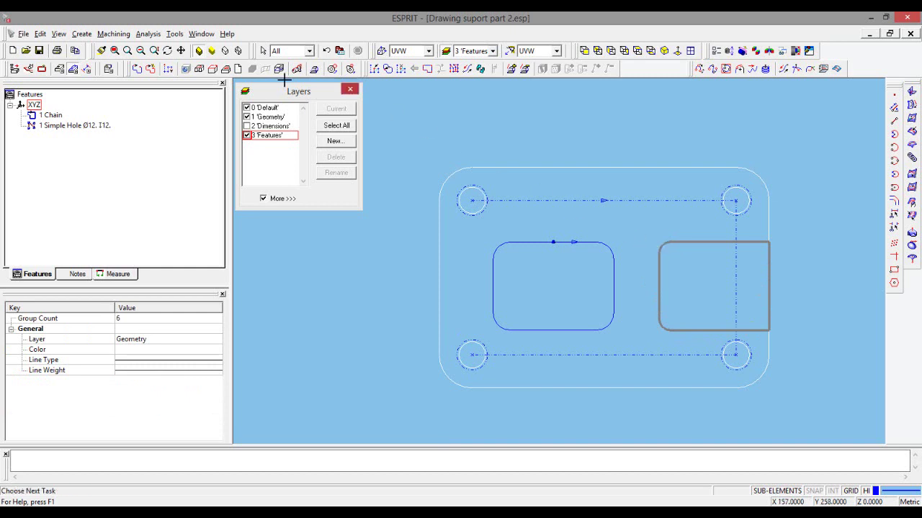
{"action": "left_click", "coordinate": [149, 75]}
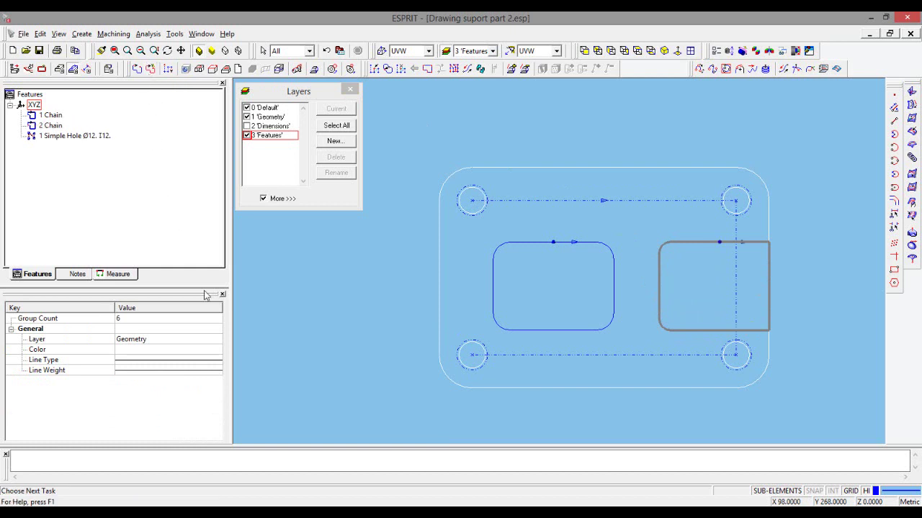
Set '2 Chain' to Cutting Side Right, Depth 30 and Through Yes
{"action": "left_click", "coordinate": [49, 126]}
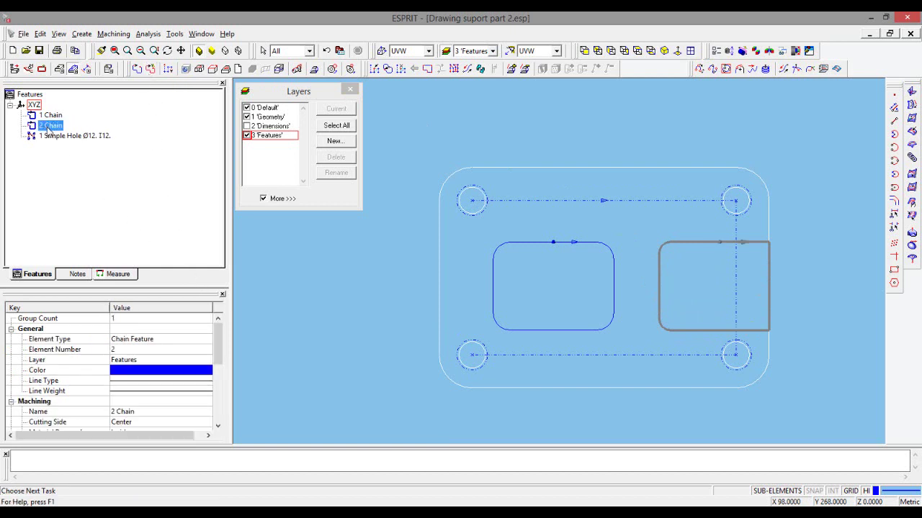
{"action": "mouse_move", "coordinate": [219, 351]}
{"action": "left_mouse_down"}
{"action": "mouse_move", "coordinate": [219, 385]}
{"action": "mouse_move", "coordinate": [219, 374]}
{"action": "left_mouse_up"}
{"action": "left_click", "coordinate": [137, 351]}
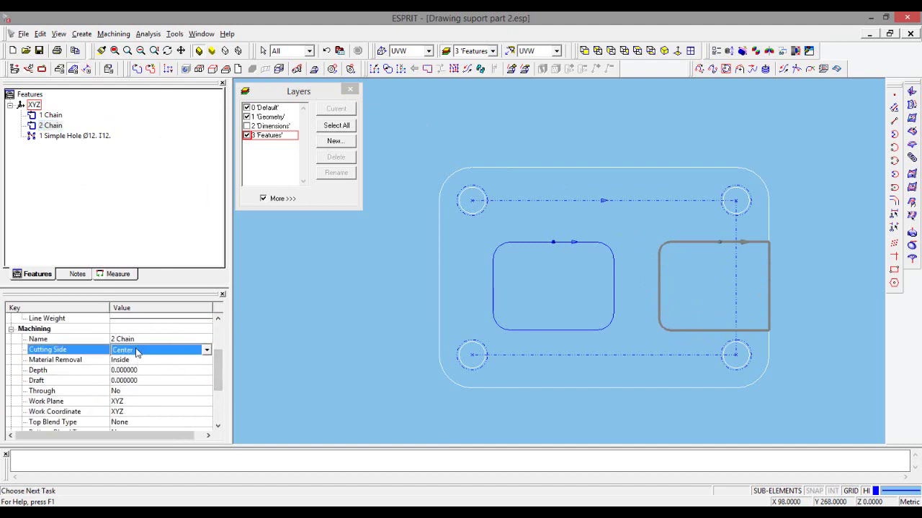
{"action": "left_click", "coordinate": [137, 350]}
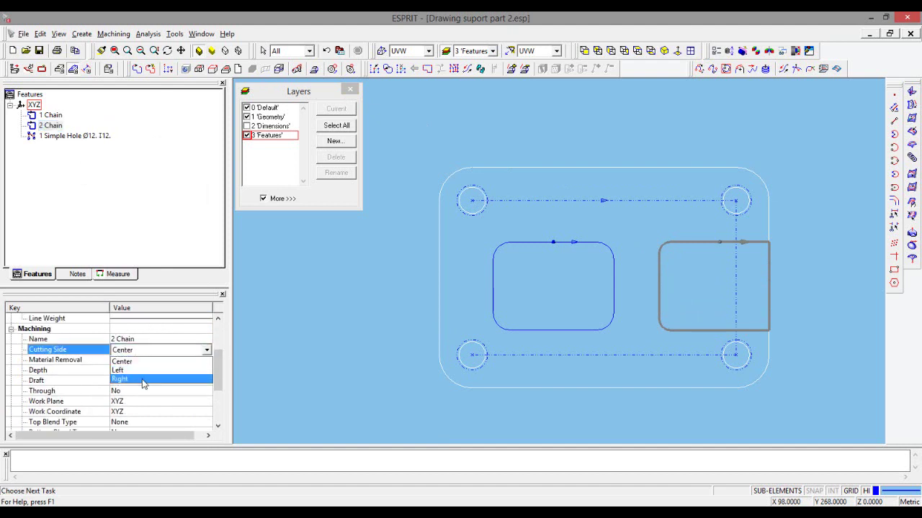
{"action": "left_click", "coordinate": [143, 380]}
{"action": "left_click", "coordinate": [150, 374]}
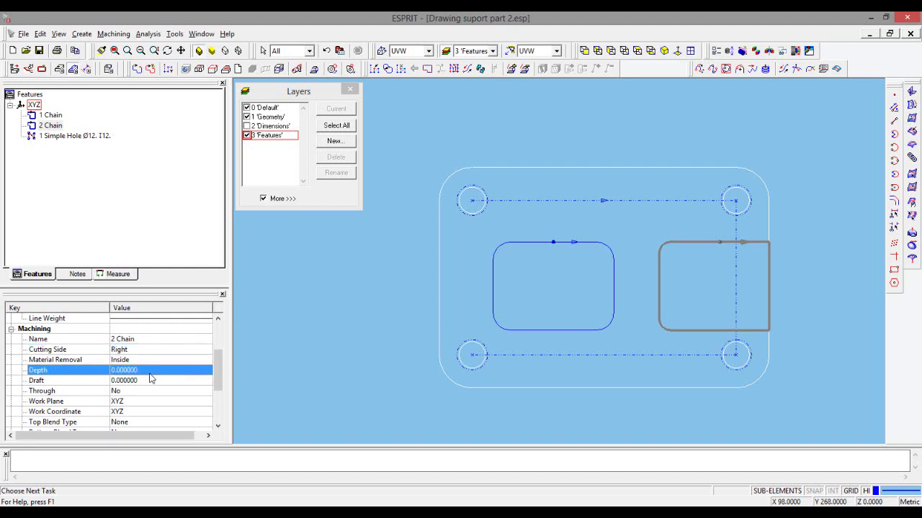
{"action": "left_click", "coordinate": [145, 371]}
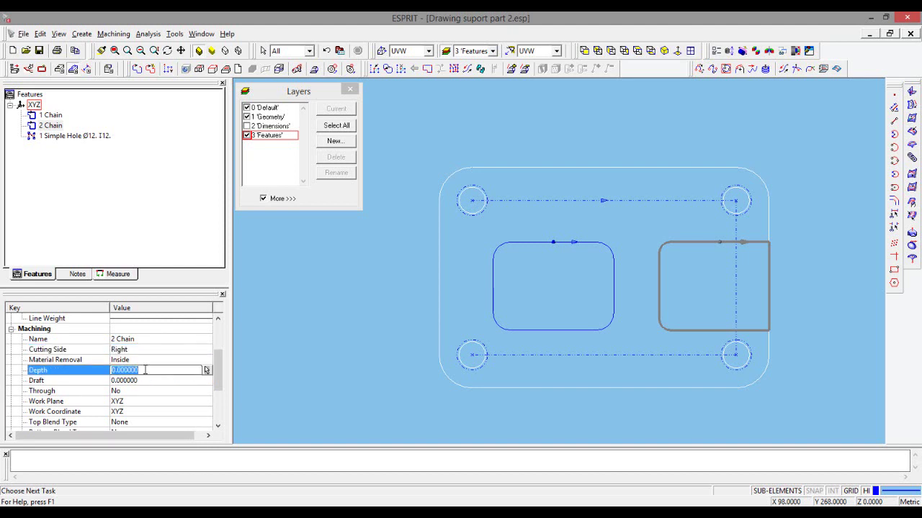
{"action": "type", "text": "30"}
{"action": "left_click", "coordinate": [137, 393]}
{"action": "left_click", "coordinate": [137, 393]}
{"action": "left_click", "coordinate": [136, 395]}
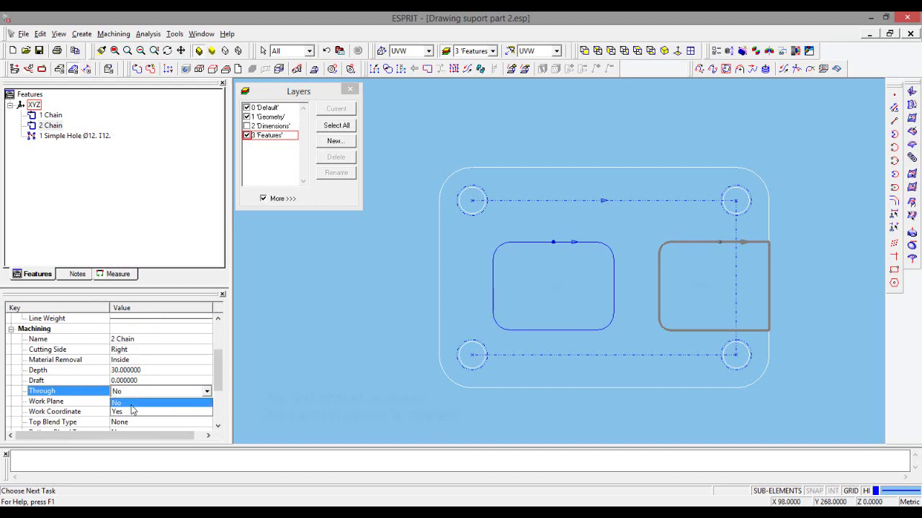
{"action": "left_click", "coordinate": [131, 412]}
{"action": "left_click", "coordinate": [284, 393]}
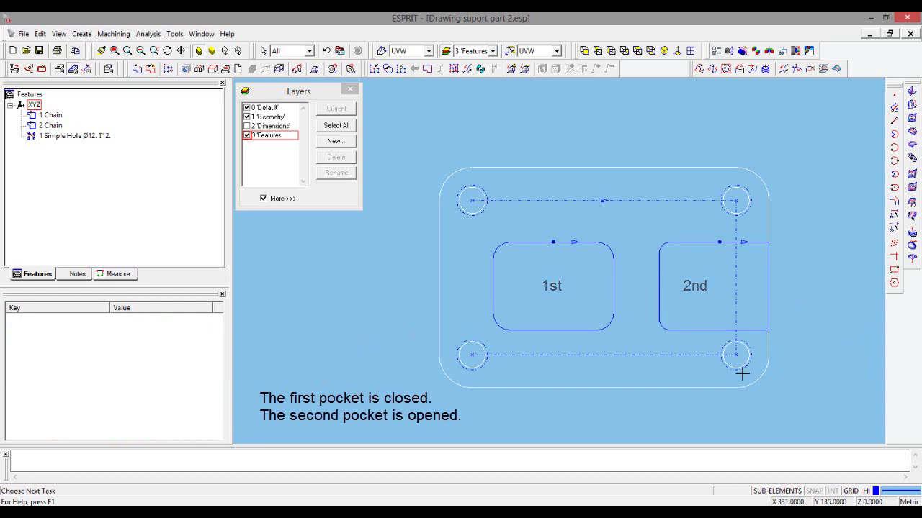
Tilt the part and select the single outer edge of the second pocket
{"action": "mouse_move", "coordinate": [741, 373]}
{"action": "middle_mouse_down"}
{"action": "mouse_move", "coordinate": [726, 376]}
{"action": "mouse_move", "coordinate": [753, 354]}
{"action": "middle_mouse_up"}
{"action": "mouse_move", "coordinate": [411, 353]}
{"action": "middle_mouse_down", "text": "shift"}
{"action": "mouse_move", "coordinate": [403, 362]}
{"action": "mouse_move", "coordinate": [434, 372]}
{"action": "mouse_move", "coordinate": [446, 364]}
{"action": "mouse_move", "coordinate": [422, 379]}
{"action": "mouse_move", "coordinate": [817, 352]}
{"action": "mouse_move", "coordinate": [699, 295]}
{"action": "mouse_move", "coordinate": [672, 299]}
{"action": "mouse_move", "coordinate": [679, 305]}
{"action": "middle_mouse_up", "text": "shift"}
{"action": "middle_click_drag", "start_coordinate": [701, 307], "coordinate": [700, 299]}
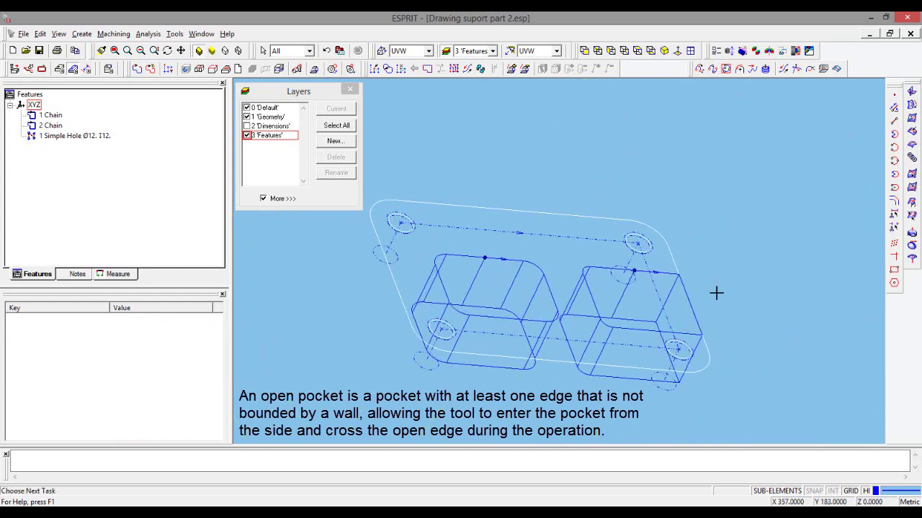
{"action": "left_click", "coordinate": [687, 298]}
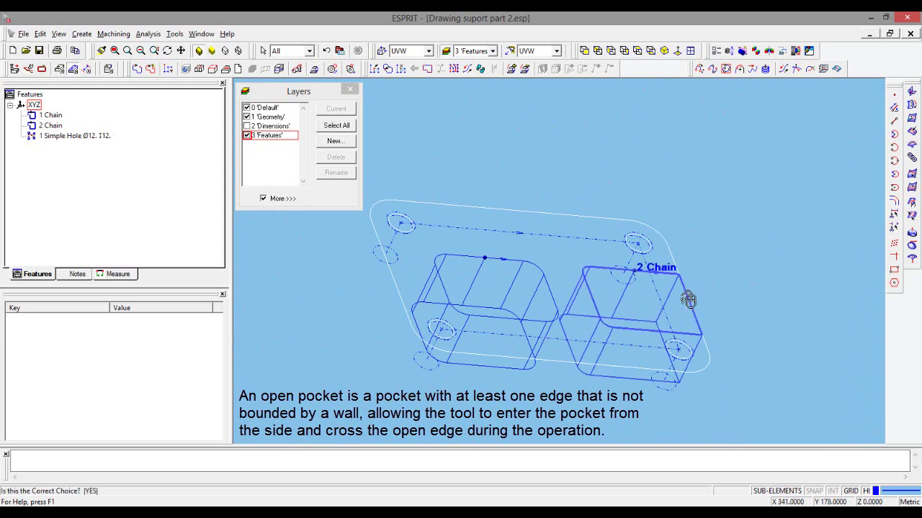
{"action": "left_click", "coordinate": [689, 300]}
{"action": "left_click", "coordinate": [688, 299]}
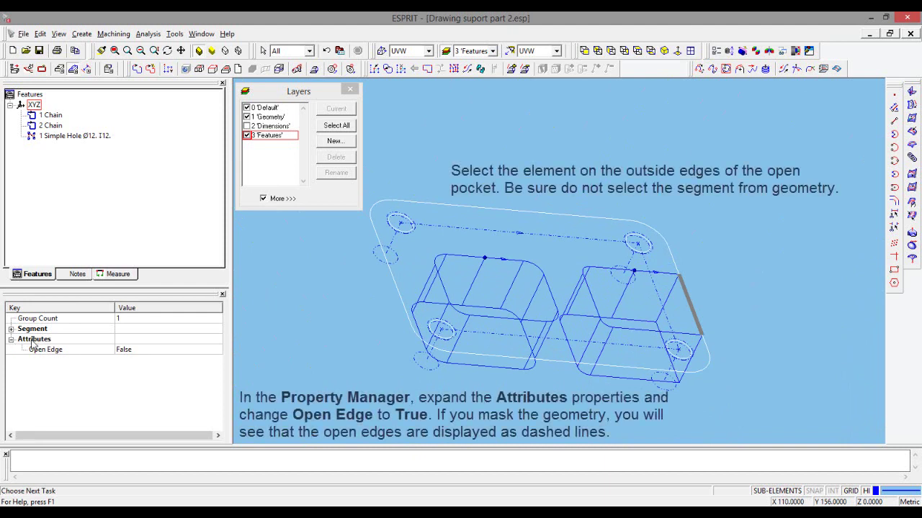
Set that edge's Open Edge attribute to True, then check it and return to Top view
{"action": "left_click", "coordinate": [140, 353]}
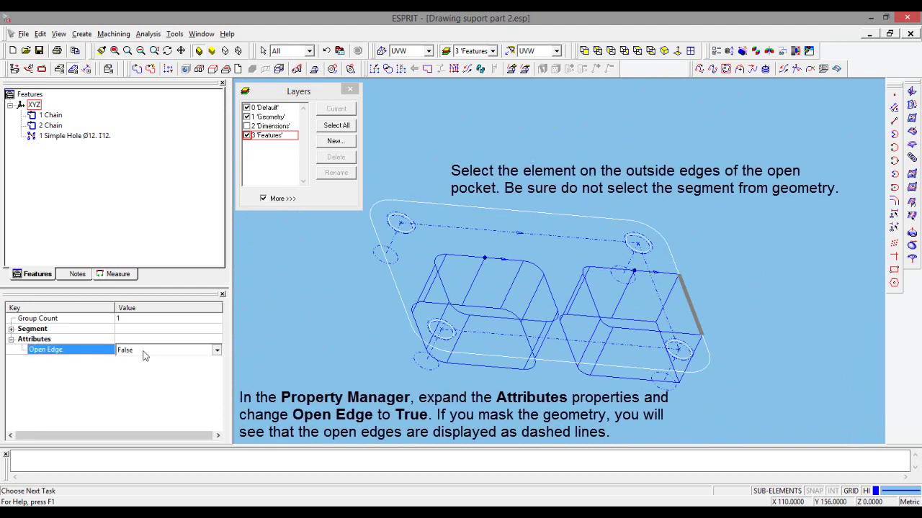
{"action": "left_click", "coordinate": [141, 352]}
{"action": "left_click", "coordinate": [137, 371]}
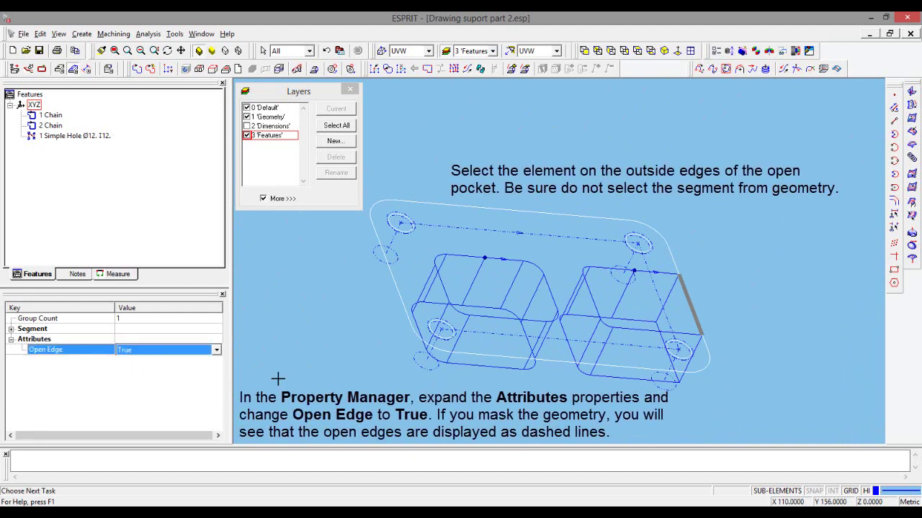
{"action": "left_click", "coordinate": [324, 380]}
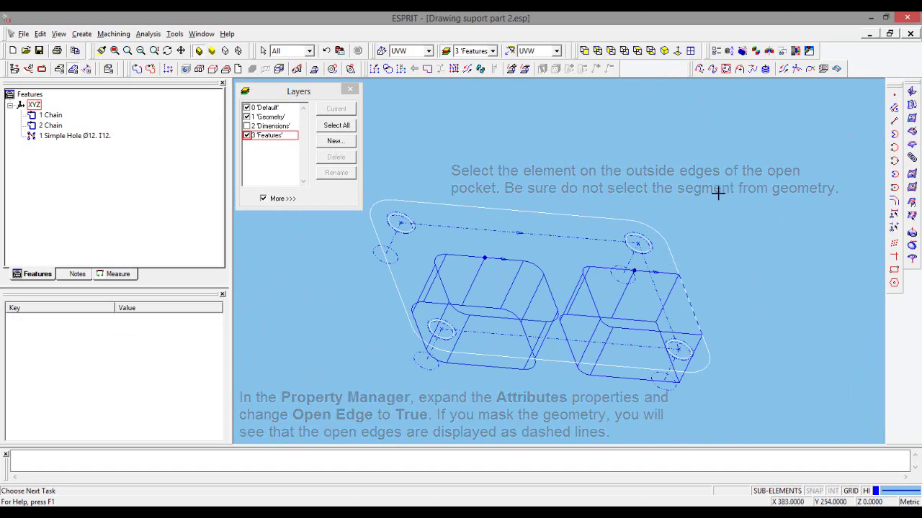
{"action": "mouse_move", "coordinate": [717, 192]}
{"action": "middle_mouse_down"}
{"action": "mouse_move", "coordinate": [623, 200]}
{"action": "mouse_move", "coordinate": [694, 218]}
{"action": "middle_mouse_up"}
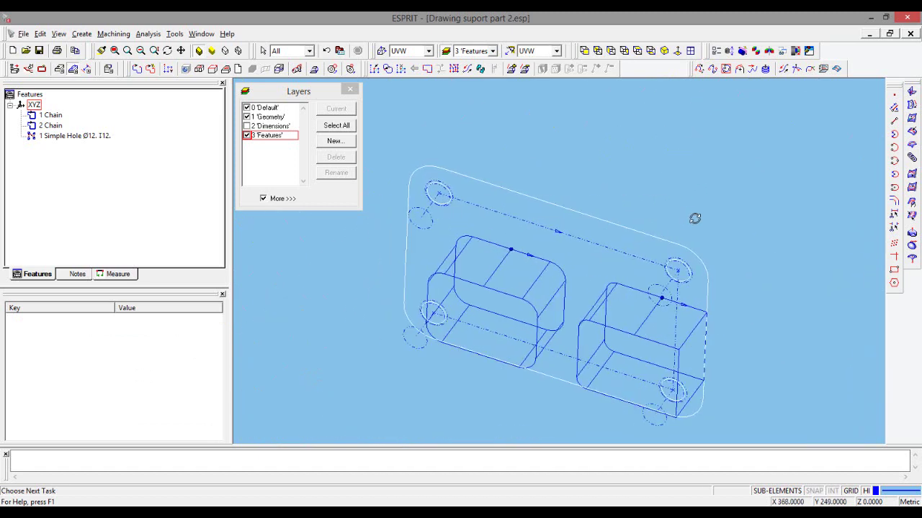
{"action": "middle_click_drag", "start_coordinate": [721, 247], "coordinate": [755, 219]}
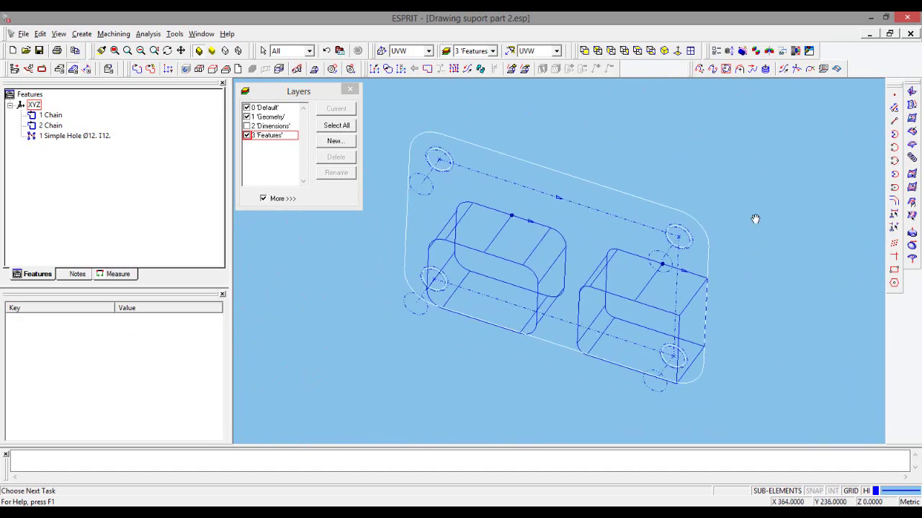
{"action": "left_click", "coordinate": [625, 52]}
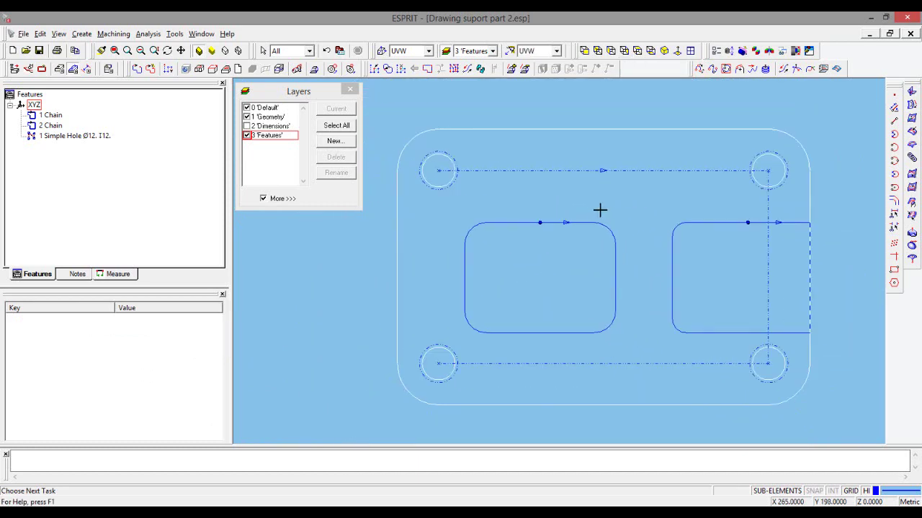
{"action": "scroll", "coordinate": [605, 212], "scroll_direction": "down", "scroll_amount": 1}
{"action": "scroll", "coordinate": [604, 193], "scroll_direction": "down", "scroll_amount": 2}
{"action": "scroll", "coordinate": [594, 180], "scroll_direction": "down", "scroll_amount": 1}
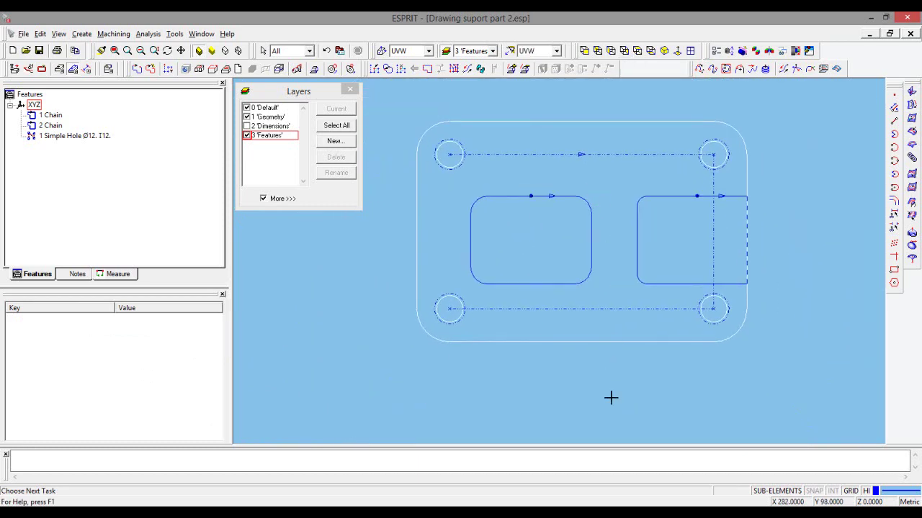
Select the outer outline's bottom, right, top and left edges plus all four corner arcs
{"action": "left_click", "coordinate": [575, 341]}
{"action": "left_click", "coordinate": [739, 330], "text": "ctrl"}
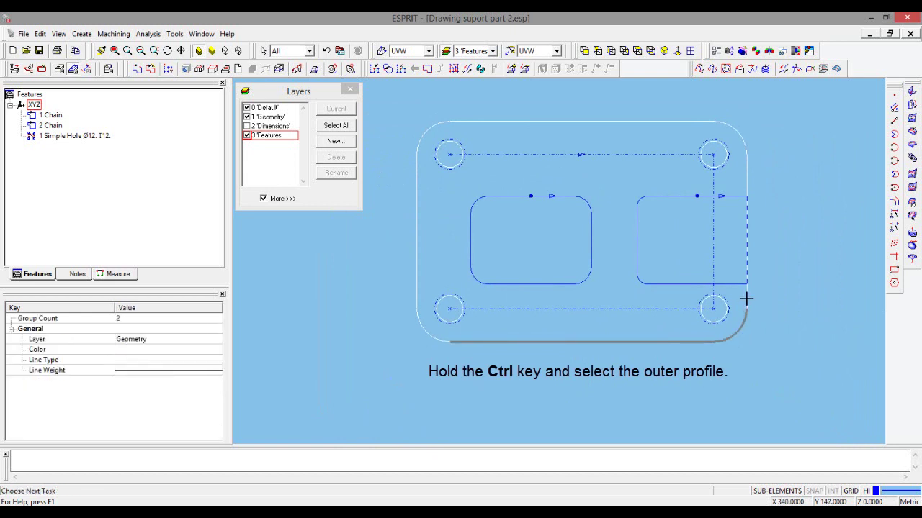
{"action": "left_click", "coordinate": [747, 295], "text": "ctrl"}
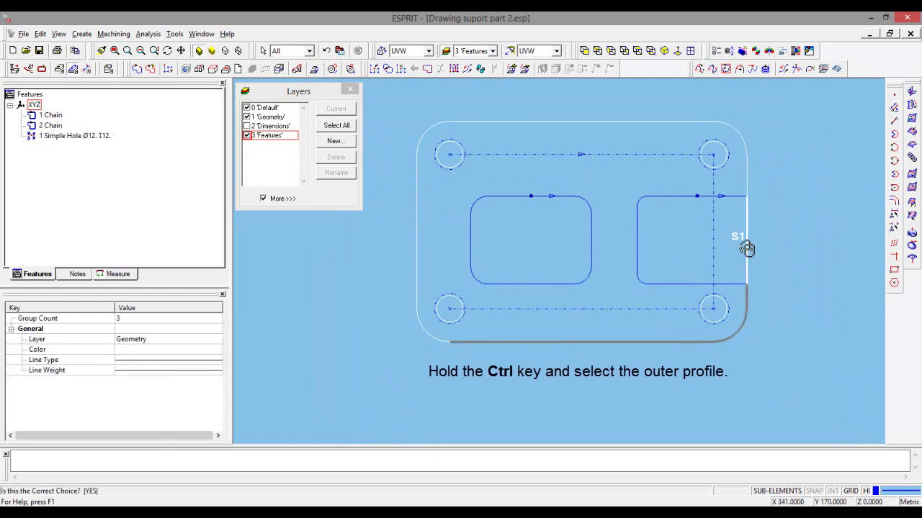
{"action": "left_click", "coordinate": [747, 249], "text": "ctrl"}
{"action": "left_click", "coordinate": [744, 182], "text": "ctrl"}
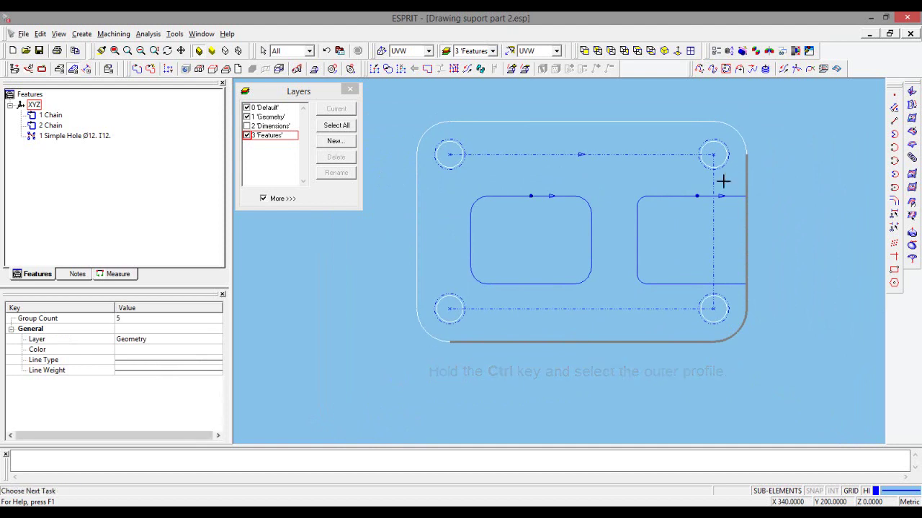
{"action": "left_click", "coordinate": [735, 131], "text": "ctrl"}
{"action": "left_click", "coordinate": [689, 121], "text": "ctrl"}
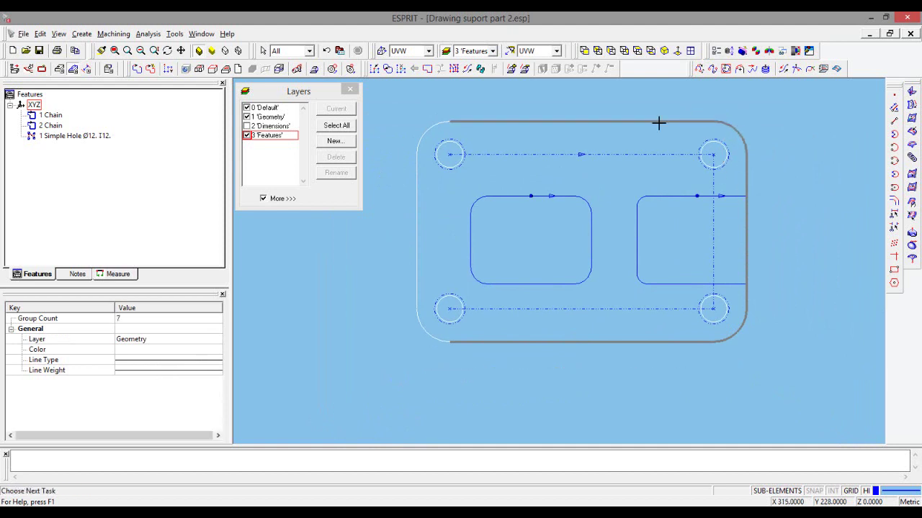
{"action": "left_click", "coordinate": [426, 132], "text": "ctrl"}
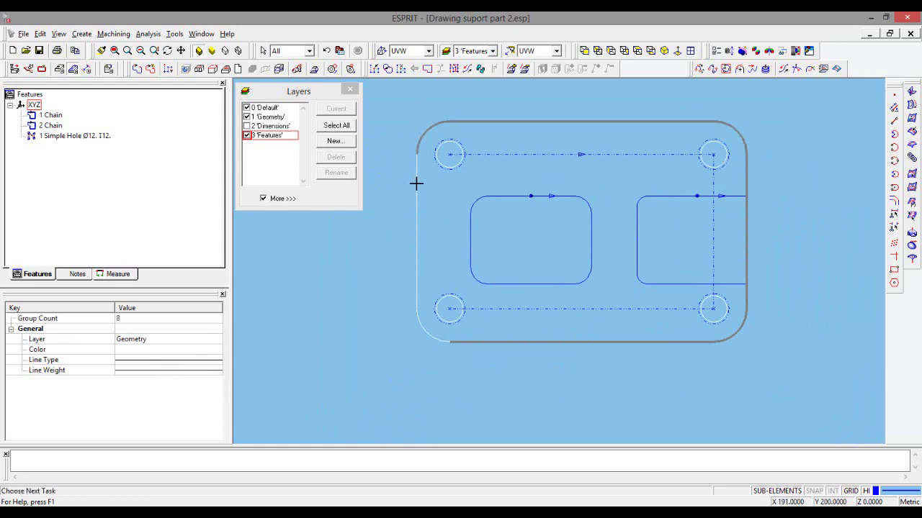
{"action": "left_click", "coordinate": [417, 185], "text": "ctrl"}
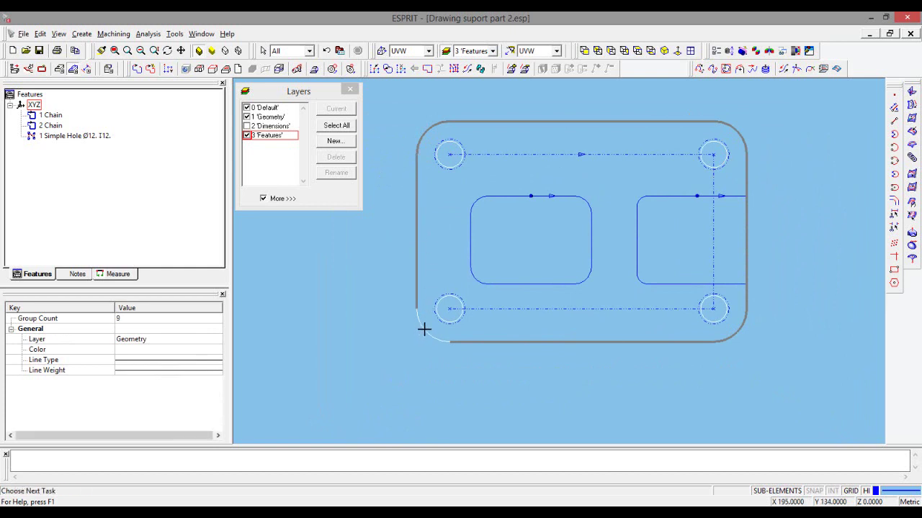
{"action": "left_click", "coordinate": [424, 330], "text": "ctrl"}
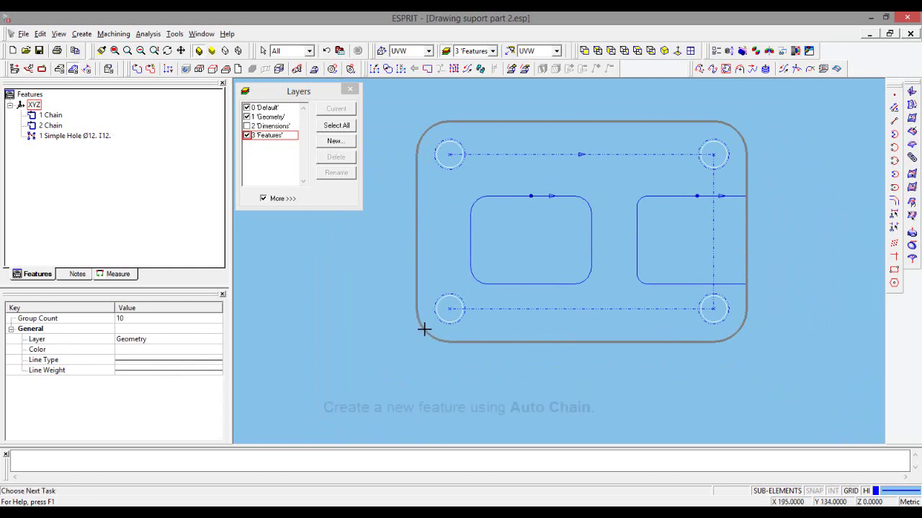
Create 3 Chain from the plate's outer outline and set its Cutting Side to Left
{"action": "left_click", "coordinate": [151, 69]}
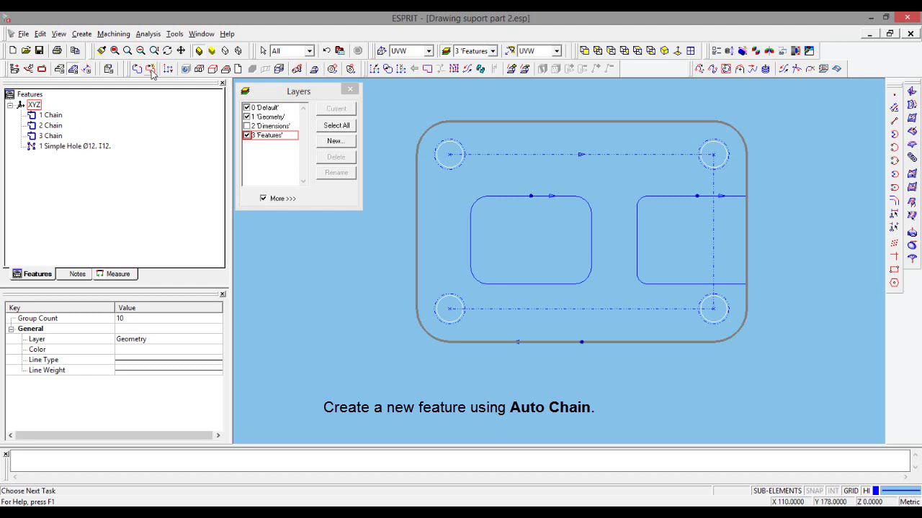
{"action": "left_click", "coordinate": [51, 135]}
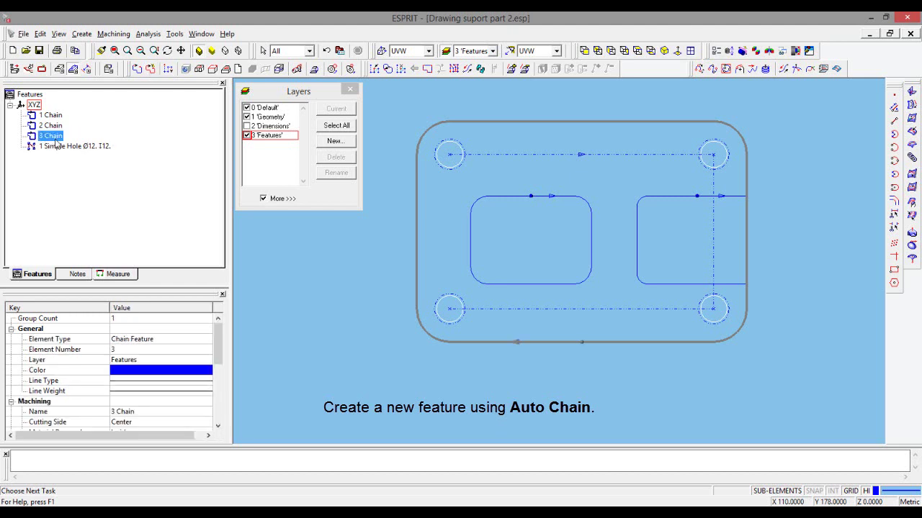
{"action": "left_click_drag", "start_coordinate": [215, 349], "coordinate": [217, 380]}
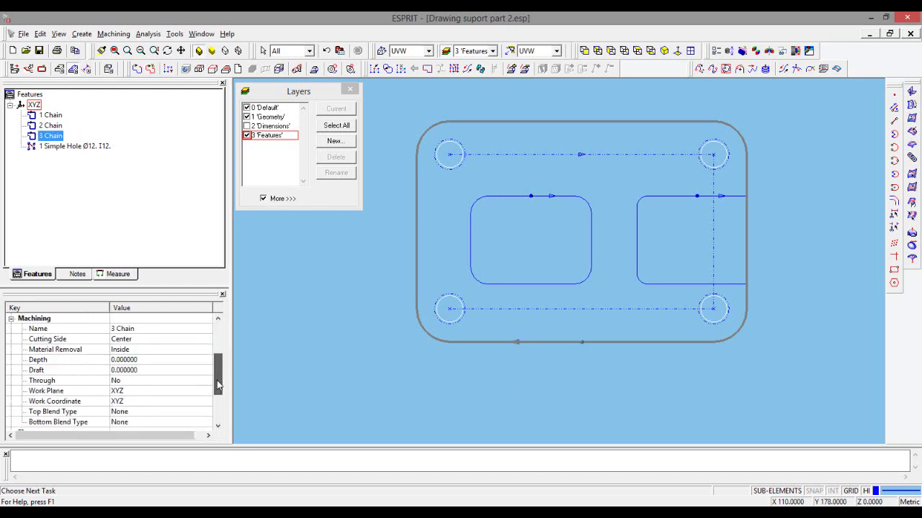
{"action": "left_click", "coordinate": [143, 339]}
{"action": "left_click", "coordinate": [143, 339]}
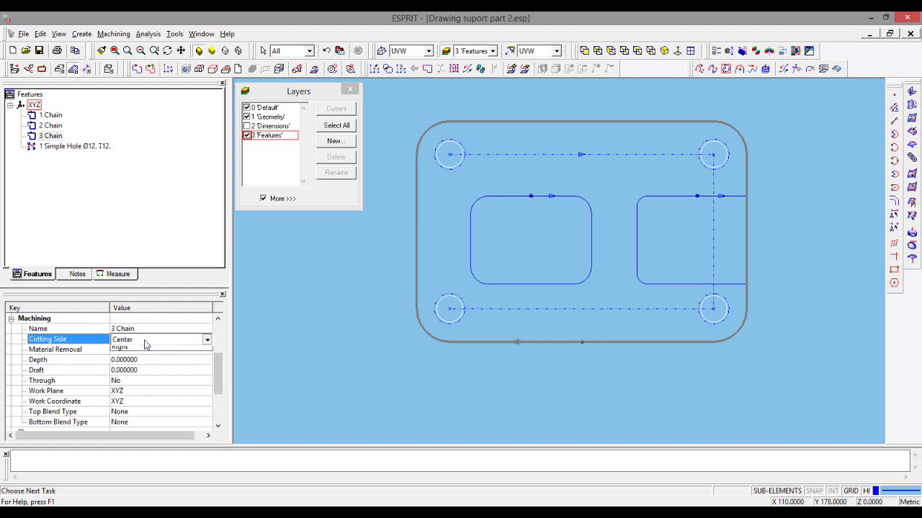
{"action": "left_click", "coordinate": [133, 359]}
{"action": "key", "text": "Return"}
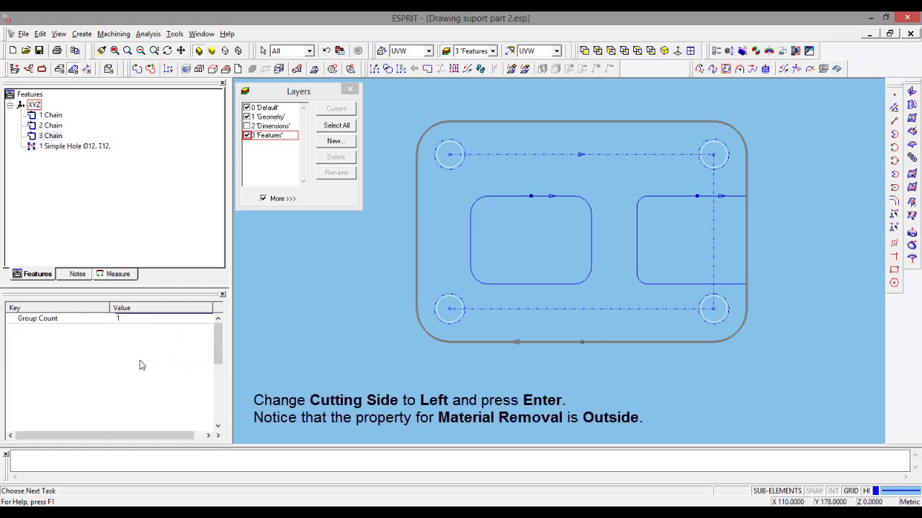
Give 3 Chain a depth of 30 and set Through to Yes
{"action": "left_click", "coordinate": [130, 357]}
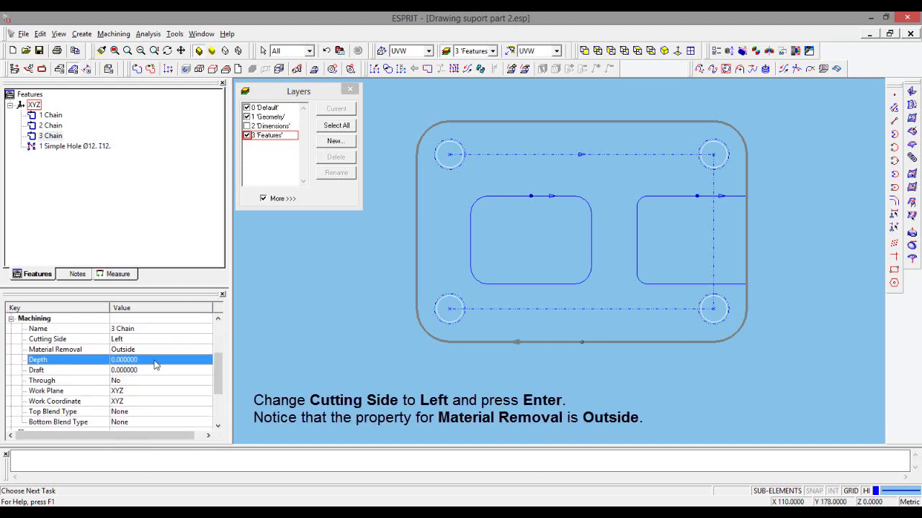
{"action": "left_click", "coordinate": [153, 359]}
{"action": "type", "text": "30"}
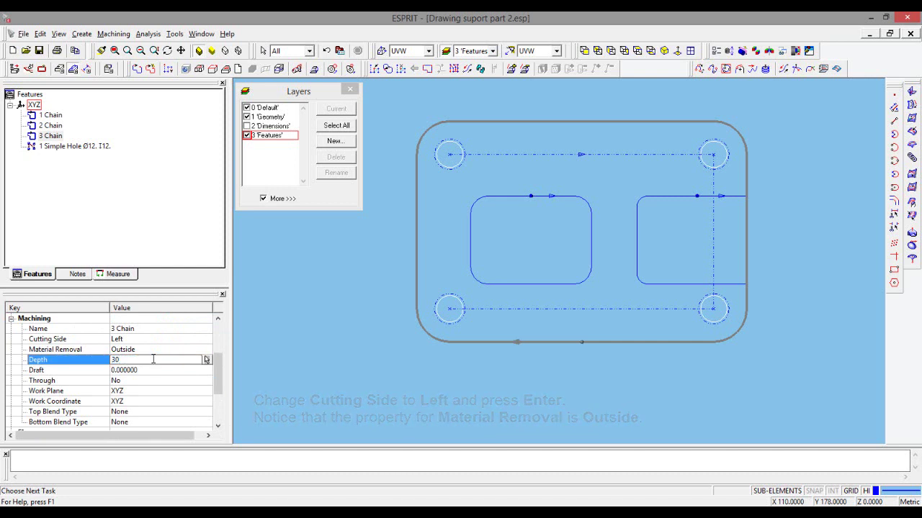
{"action": "left_click", "coordinate": [149, 385]}
{"action": "left_click", "coordinate": [152, 381]}
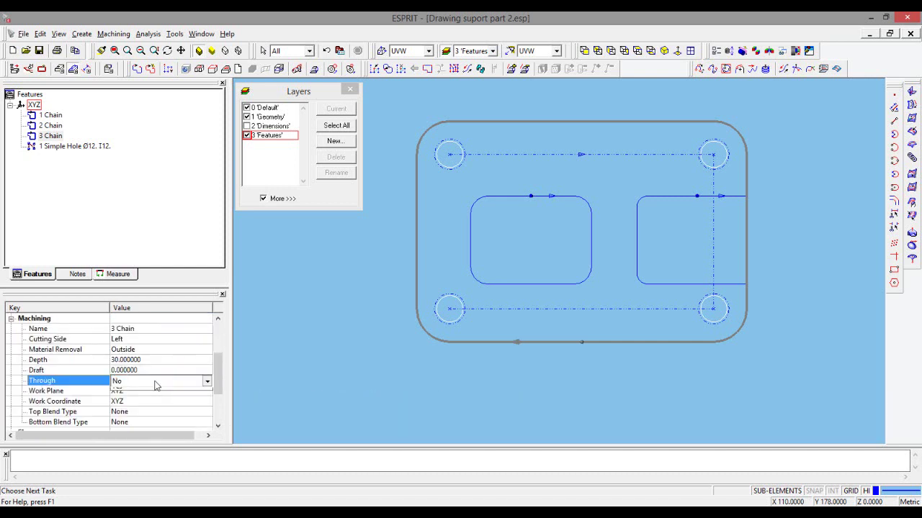
{"action": "left_click", "coordinate": [155, 381]}
{"action": "left_click", "coordinate": [126, 404]}
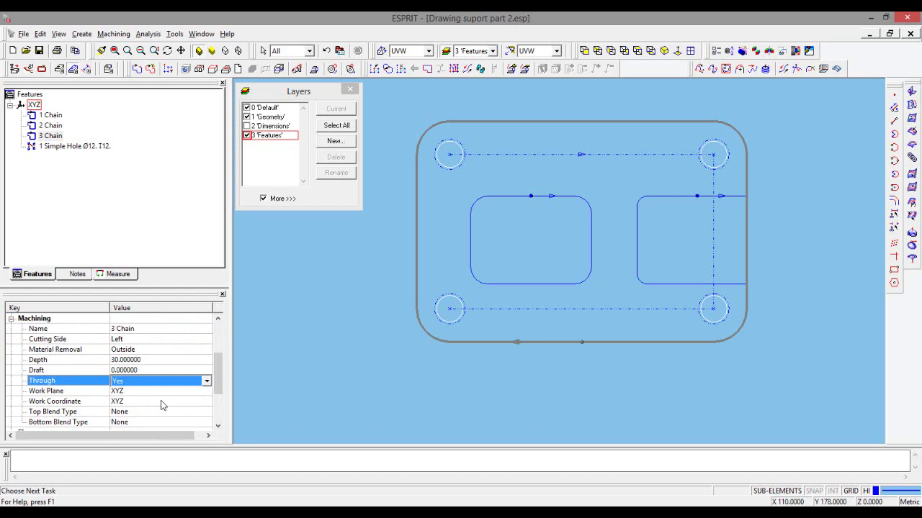
{"action": "left_click", "coordinate": [278, 365]}
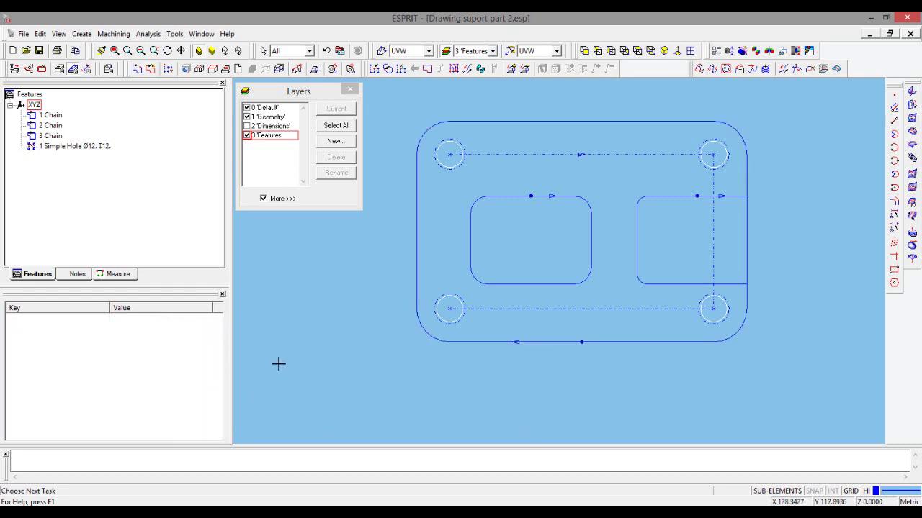
Review the settings of 3 Chain, 2 Chain and 1 Chain in the Features tree
{"action": "left_click", "coordinate": [52, 138]}
{"action": "left_click", "coordinate": [50, 127]}
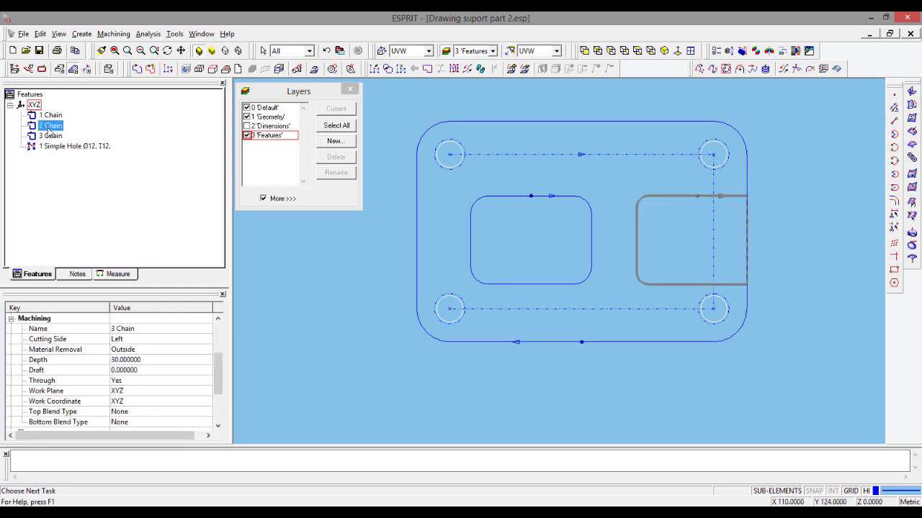
{"action": "left_click", "coordinate": [46, 117]}
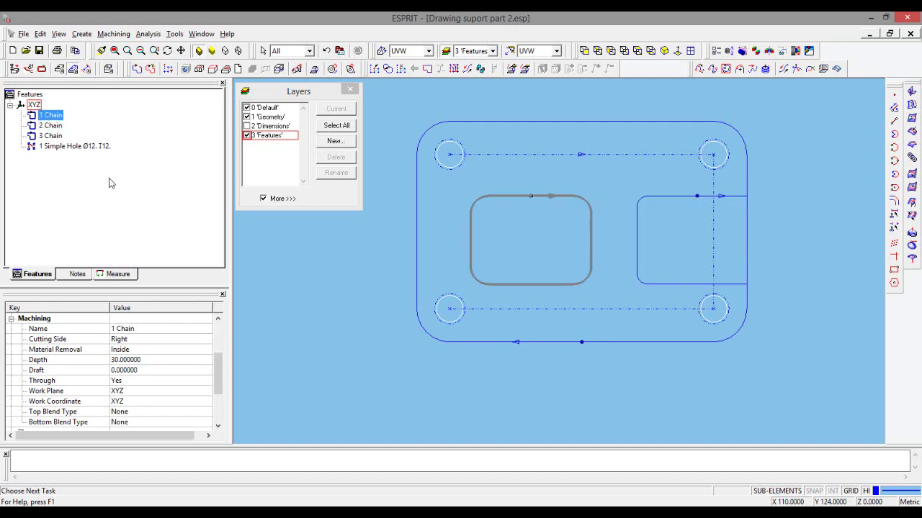
{"action": "key", "text": "Escape"}
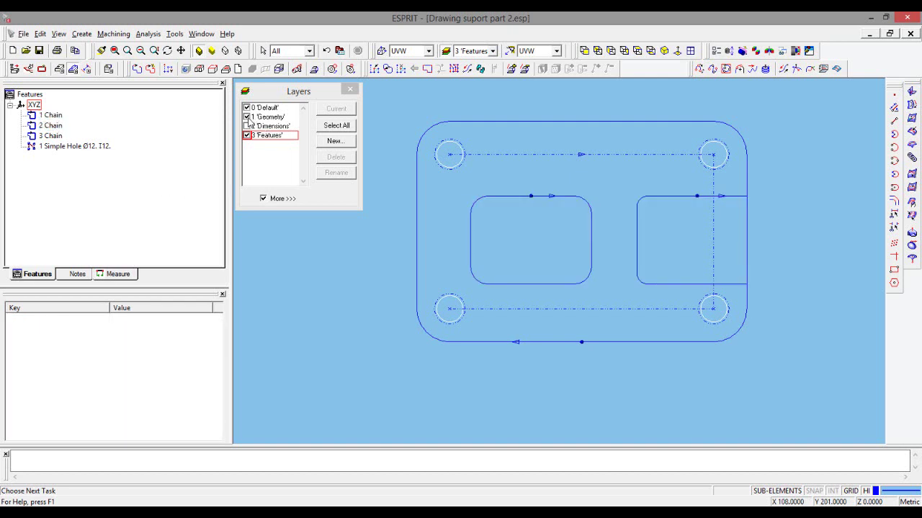
Hide the 1 'Geometry' layer and orbit the part into a tilted 3D view
{"action": "left_click", "coordinate": [247, 119]}
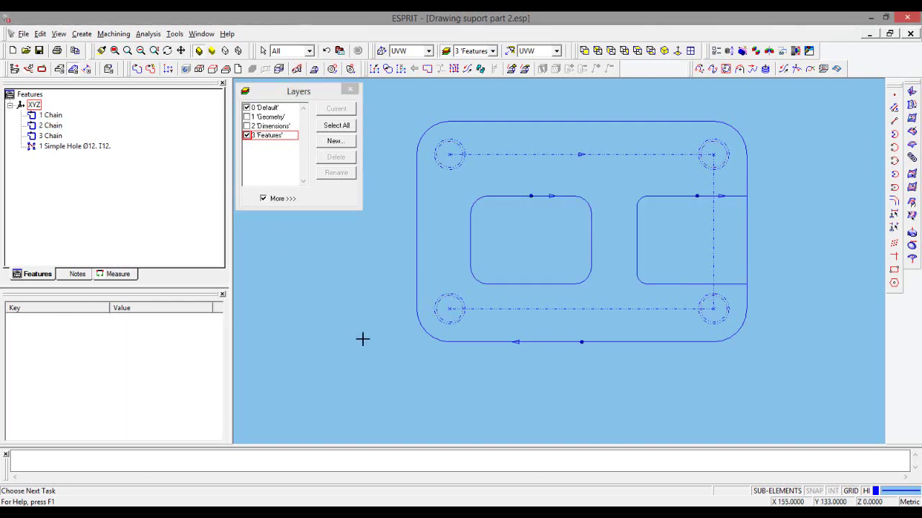
{"action": "mouse_move", "coordinate": [597, 383]}
{"action": "middle_mouse_down"}
{"action": "mouse_move", "coordinate": [620, 372]}
{"action": "mouse_move", "coordinate": [746, 373]}
{"action": "middle_mouse_up"}
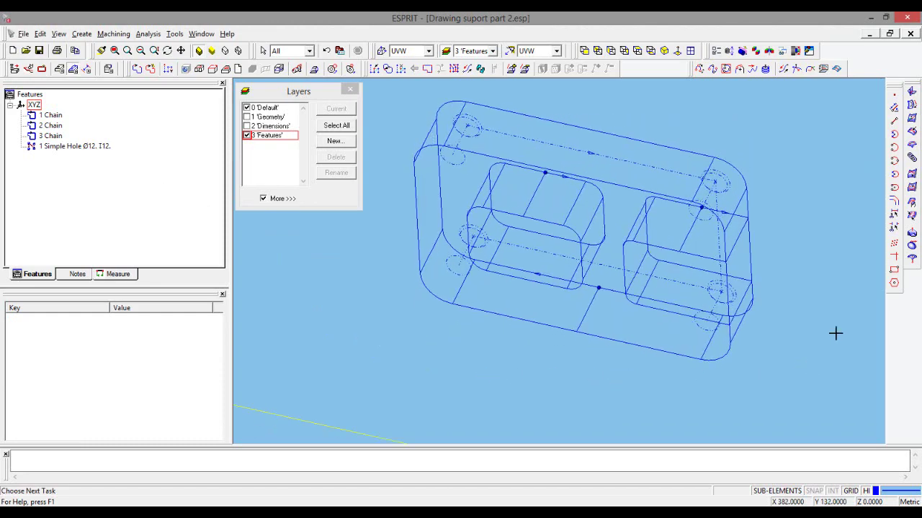
{"action": "mouse_move", "coordinate": [836, 331]}
{"action": "middle_mouse_down"}
{"action": "mouse_move", "coordinate": [792, 335]}
{"action": "mouse_move", "coordinate": [728, 324]}
{"action": "mouse_move", "coordinate": [735, 344]}
{"action": "mouse_move", "coordinate": [784, 362]}
{"action": "mouse_move", "coordinate": [809, 362]}
{"action": "mouse_move", "coordinate": [483, 269]}
{"action": "mouse_move", "coordinate": [397, 283]}
{"action": "mouse_move", "coordinate": [393, 305]}
{"action": "mouse_move", "coordinate": [390, 293]}
{"action": "middle_mouse_up"}
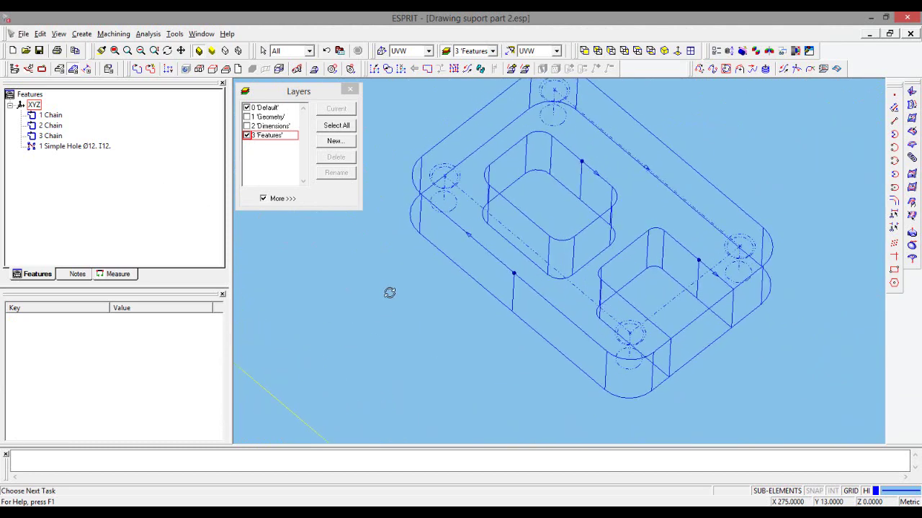
Select the 1 Chain pocket and reverse its direction until it cuts on the left
{"action": "left_click", "coordinate": [566, 149]}
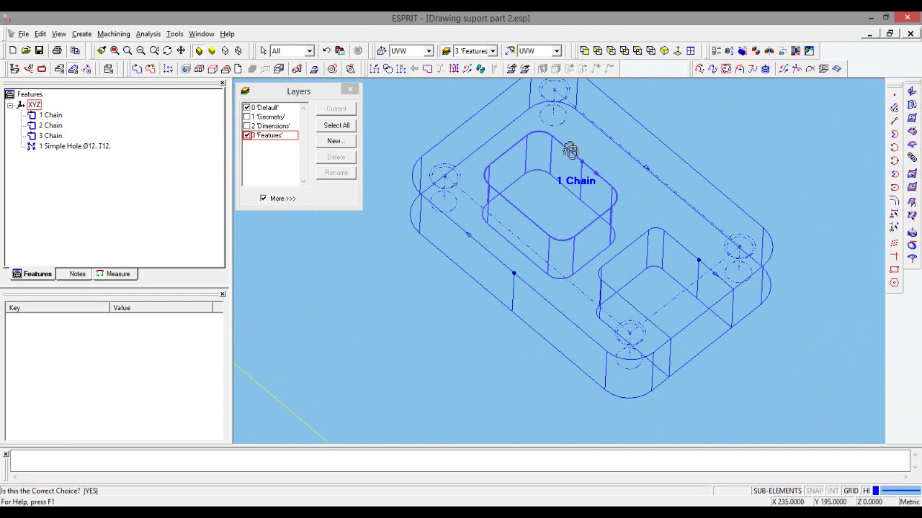
{"action": "left_click", "coordinate": [569, 149]}
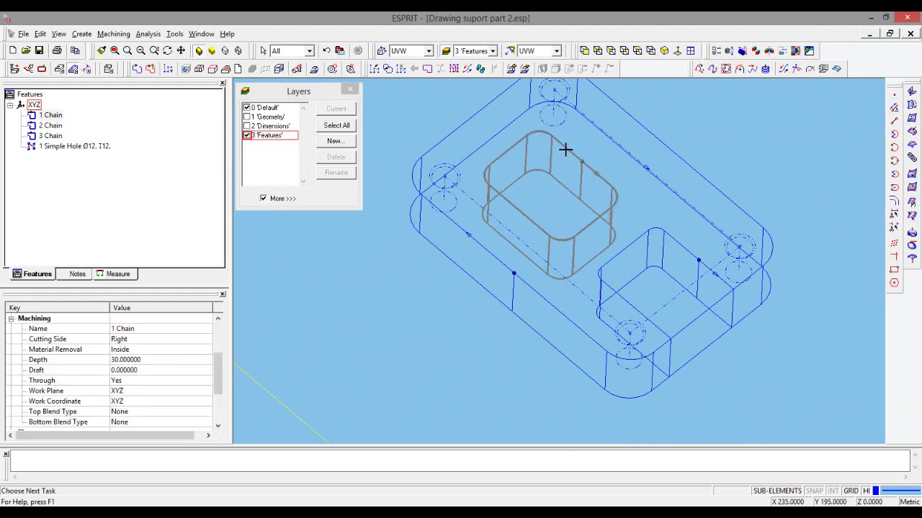
{"action": "left_click", "coordinate": [470, 73]}
{"action": "left_click", "coordinate": [468, 70]}
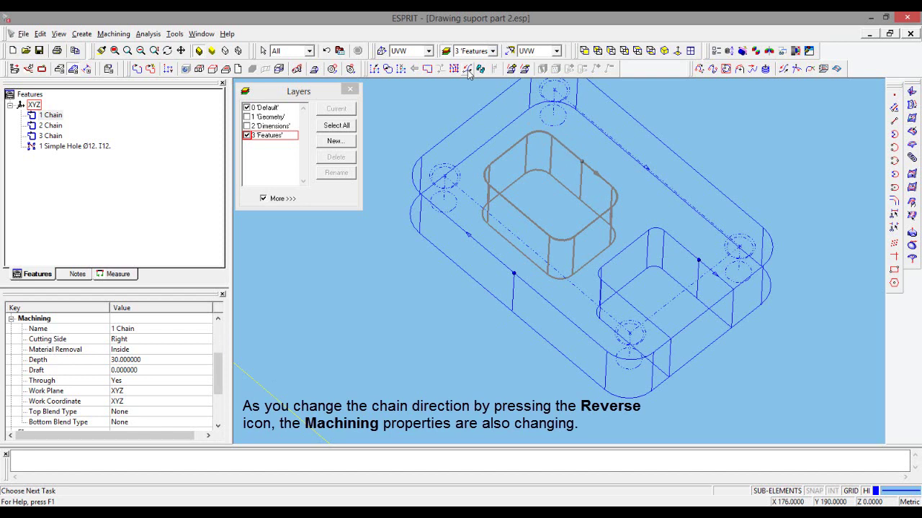
{"action": "left_click", "coordinate": [468, 71]}
Reverse 1 Chain back to cutting right, then show the part in Isometric view
{"action": "left_click", "coordinate": [467, 69]}
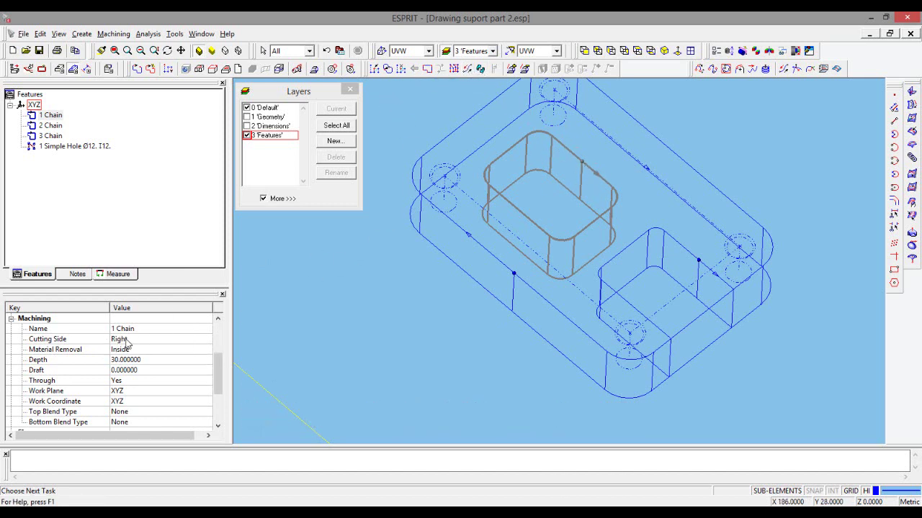
{"action": "left_click", "coordinate": [359, 308]}
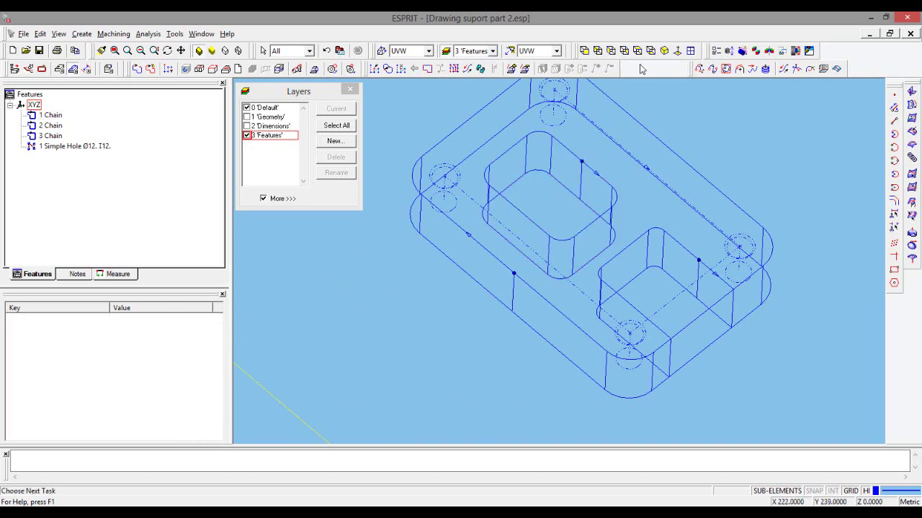
{"action": "left_click", "coordinate": [666, 50]}
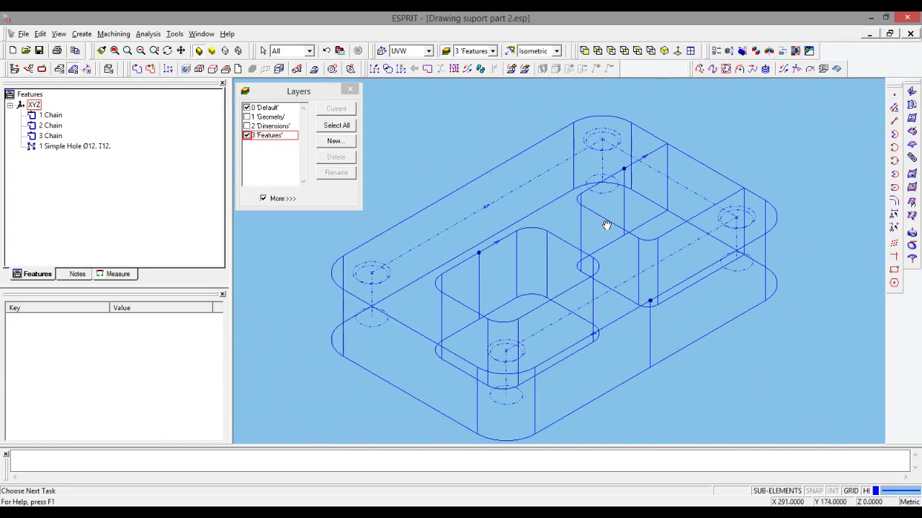